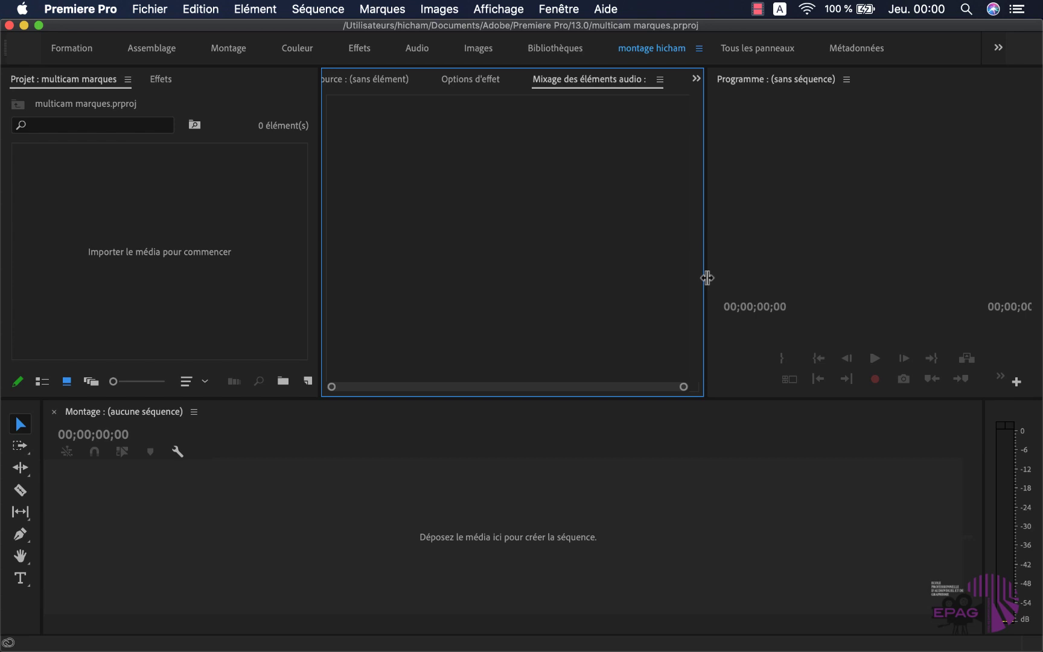
Step: Import the audio file 01 Jan._ Bitter Love.m4a and the clips Camera 1.mp4 to Camera 4.mp4 into the project
{"action": "double_click", "coordinate": [212, 204]}
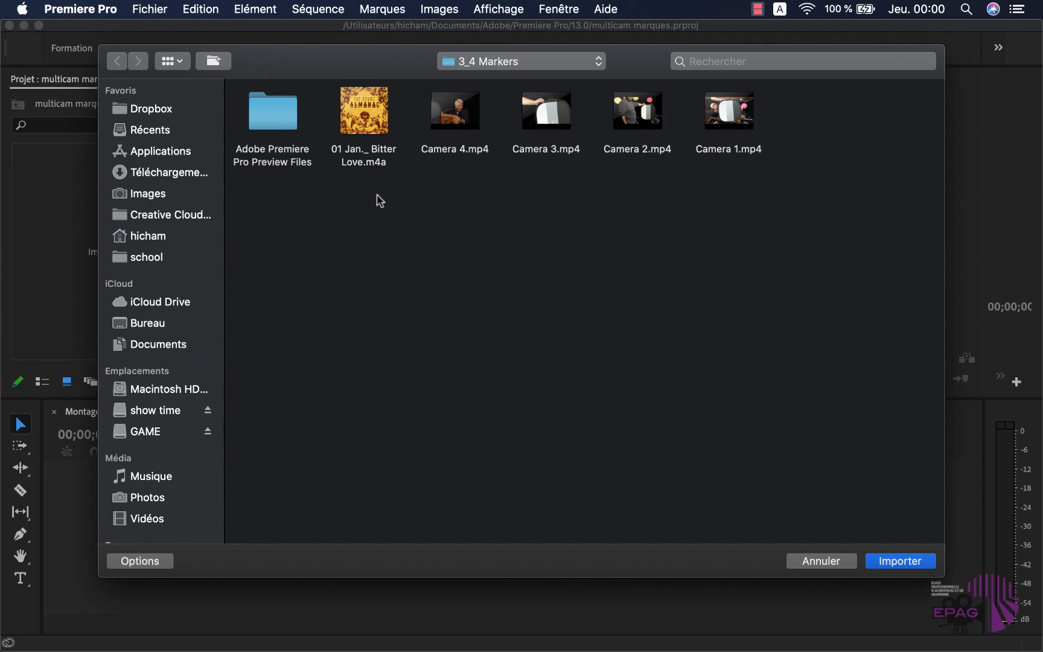
{"action": "left_click_drag", "start_coordinate": [359, 197], "coordinate": [800, 98]}
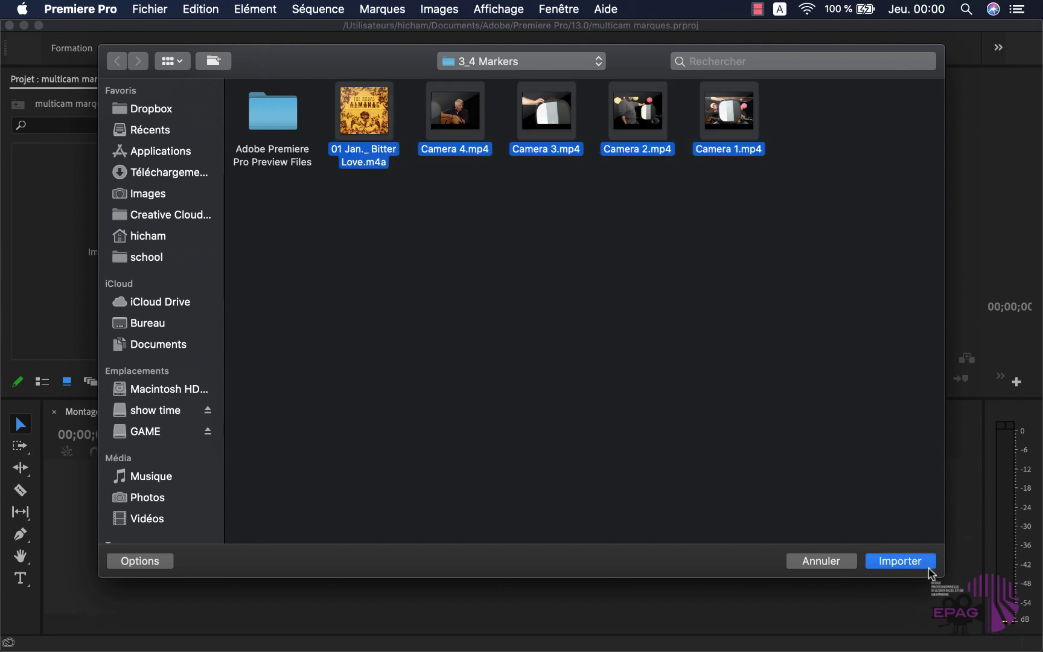
{"action": "left_click", "coordinate": [902, 561]}
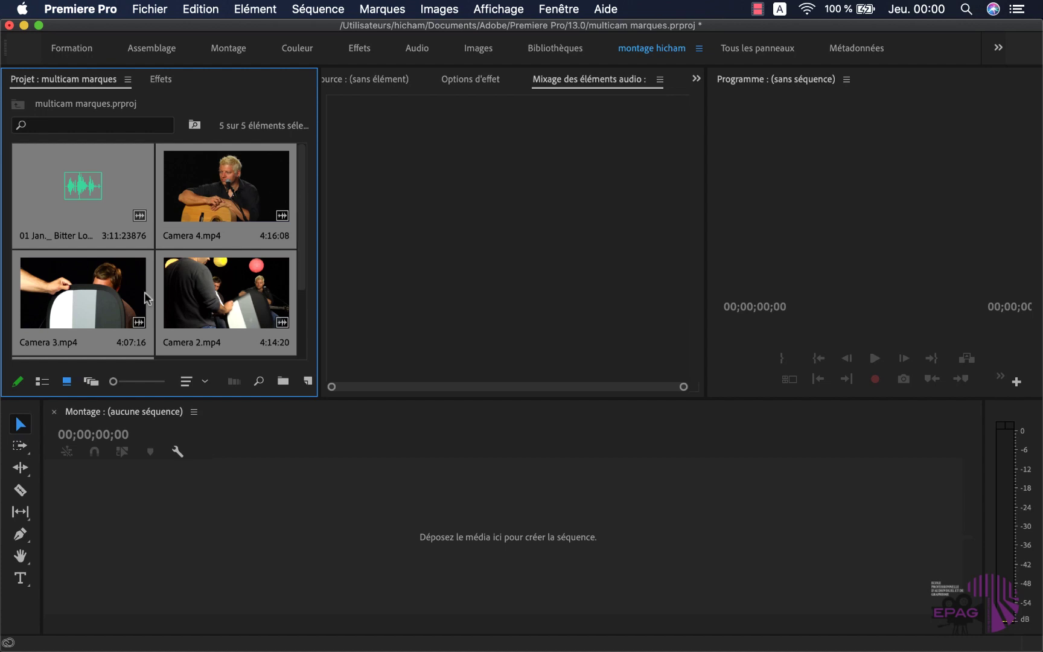
Step: Try to create a multi-camera source sequence from the four camera clips, using Audio on track channel 1 as the synchronisation point
{"action": "left_click", "coordinate": [237, 201]}
{"action": "scroll", "coordinate": [229, 253], "scroll_direction": "down", "scroll_amount": 3}
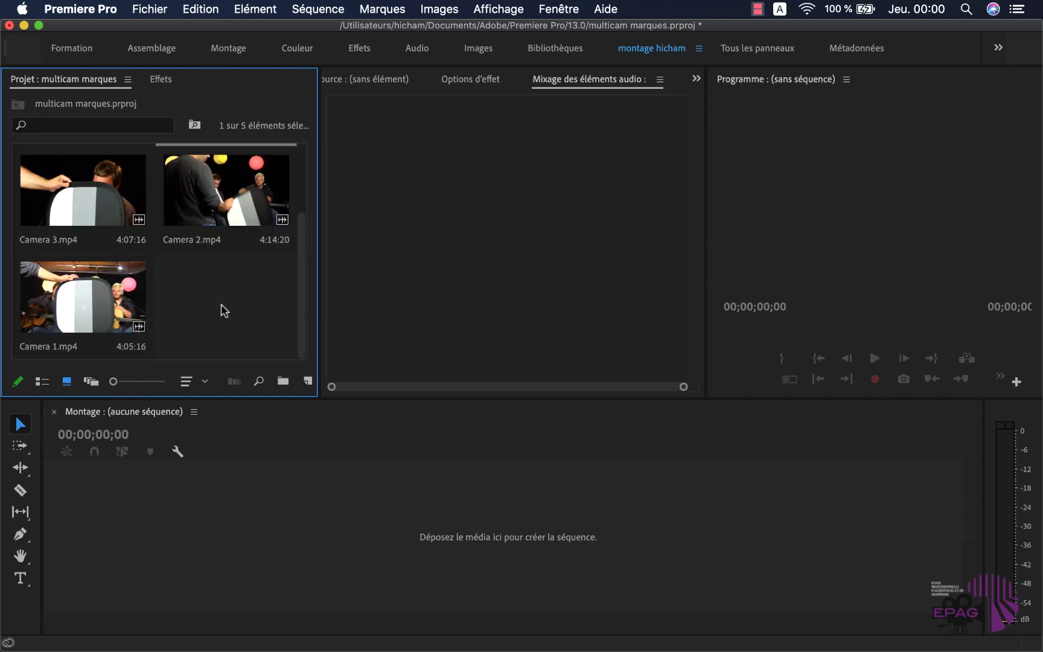
{"action": "left_click", "coordinate": [142, 298], "text": "shift"}
{"action": "scroll", "coordinate": [236, 273], "scroll_direction": "up", "scroll_amount": 3}
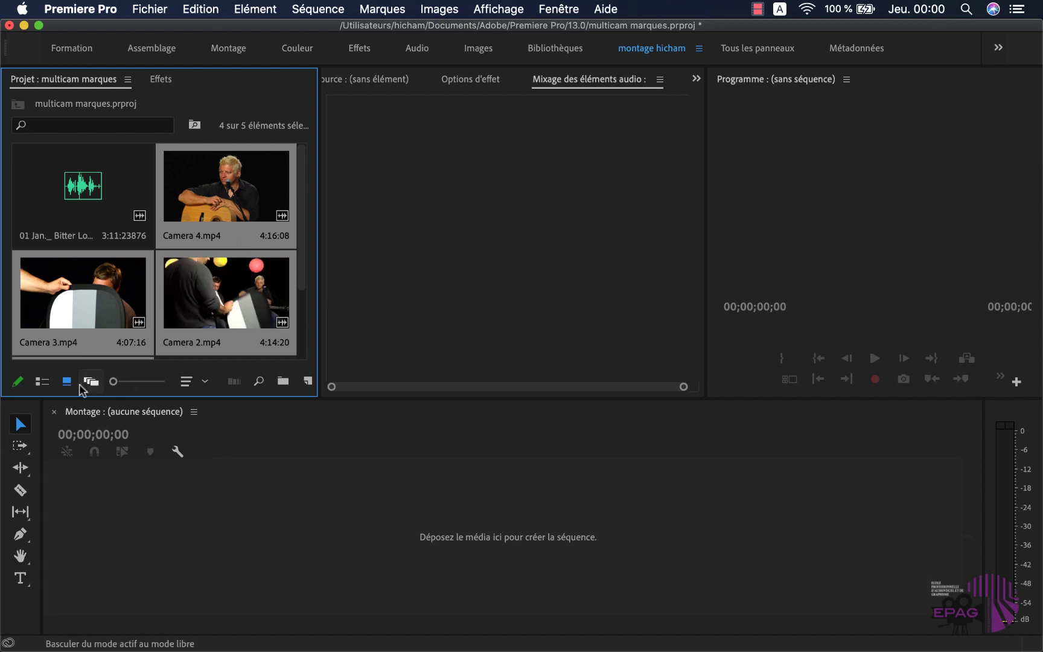
{"action": "right_click", "coordinate": [232, 298]}
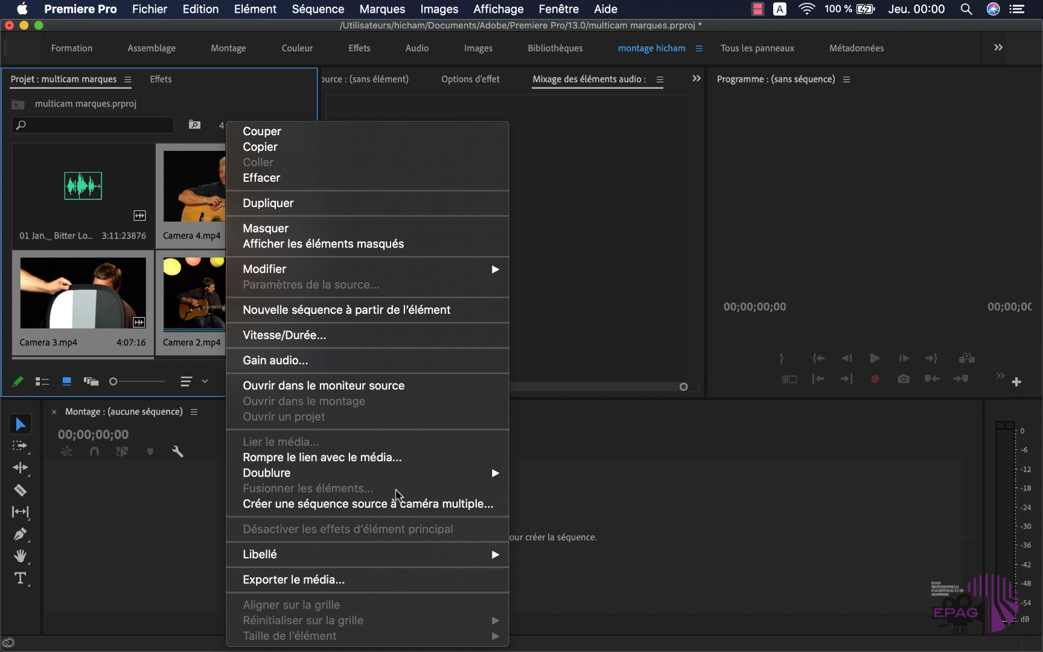
{"action": "left_click", "coordinate": [409, 504]}
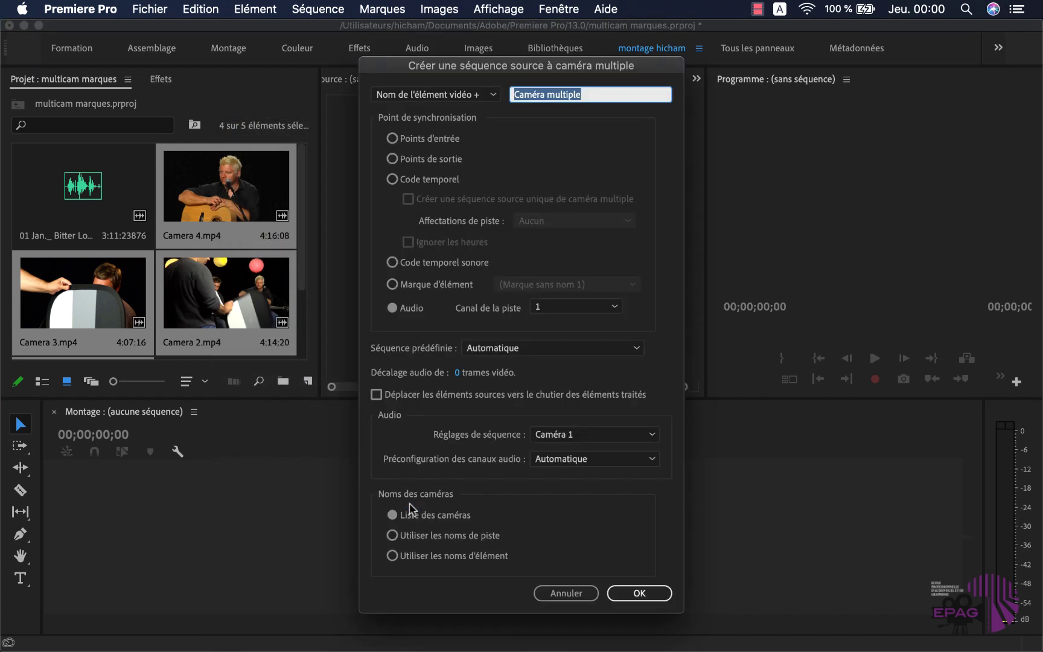
{"action": "left_click", "coordinate": [392, 308]}
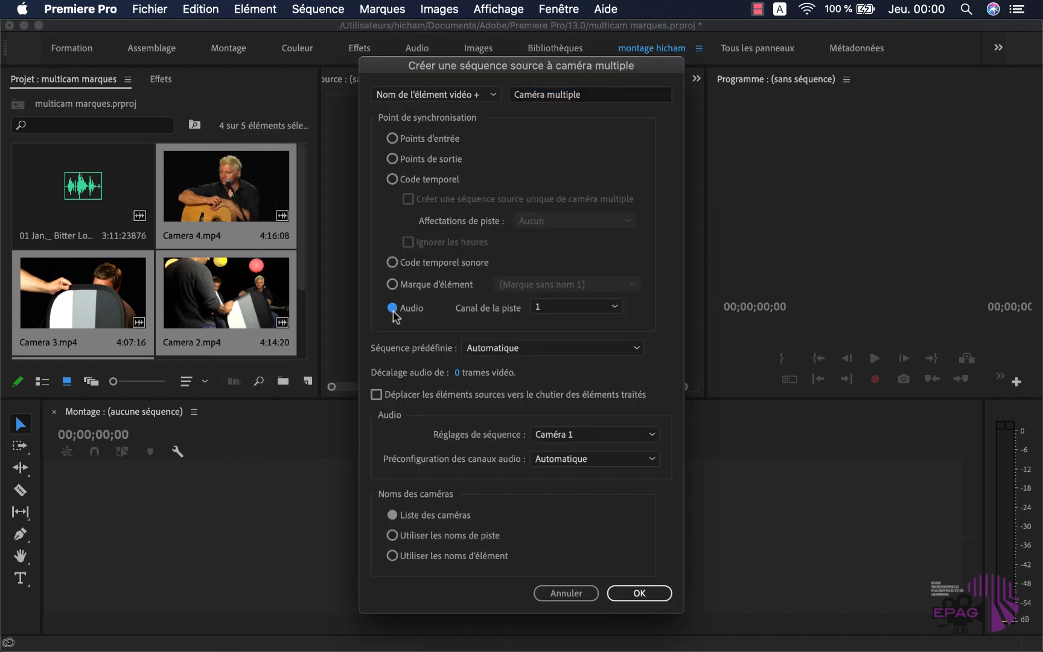
{"action": "left_click", "coordinate": [639, 593]}
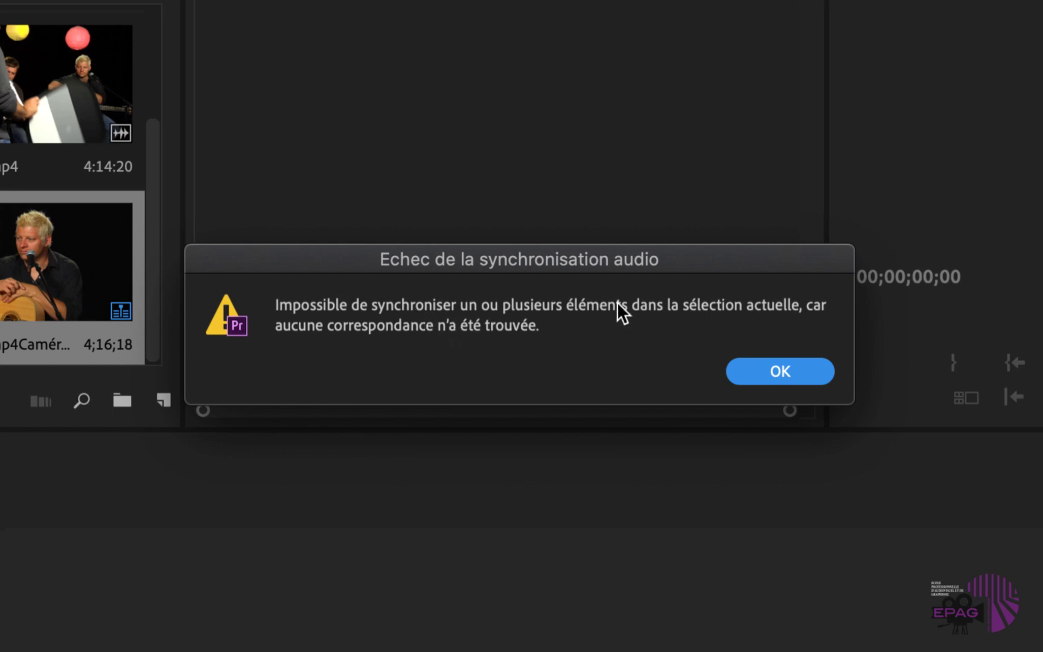
{"action": "left_click", "coordinate": [760, 372]}
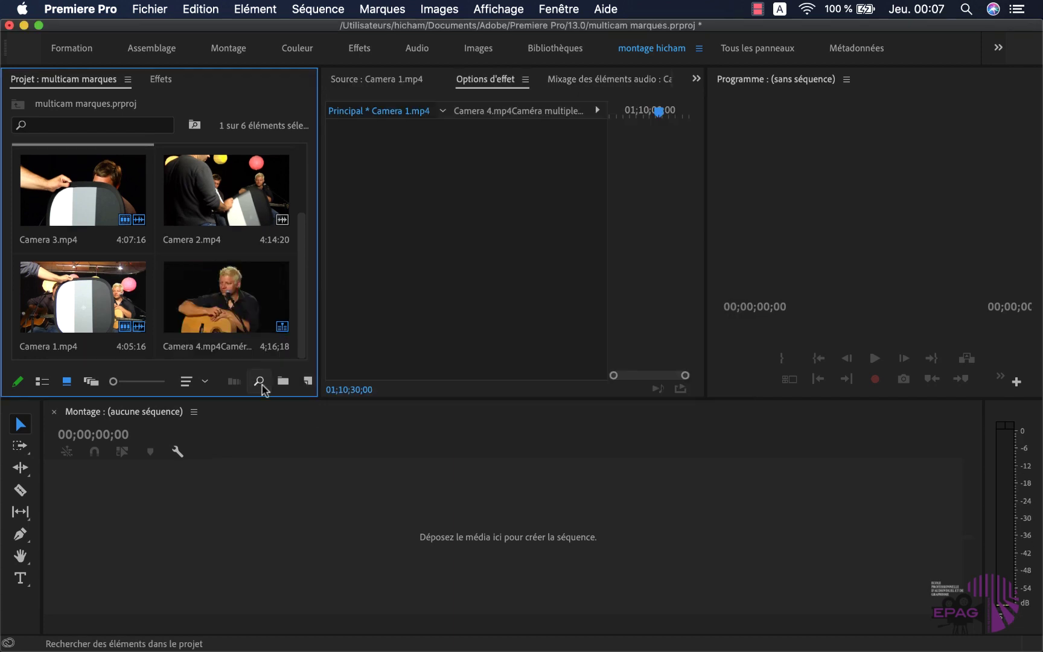
Step: Open Camera 2.mp4 in the Source monitor, play a short passage and return to the clip's start
{"action": "double_click", "coordinate": [219, 202]}
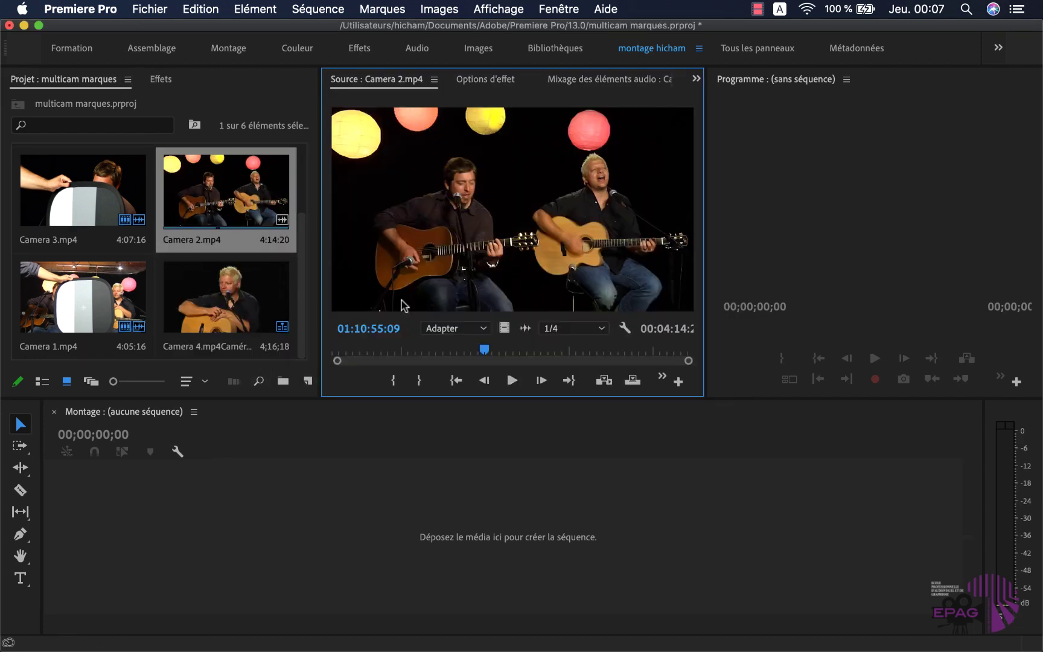
{"action": "left_click", "coordinate": [511, 380]}
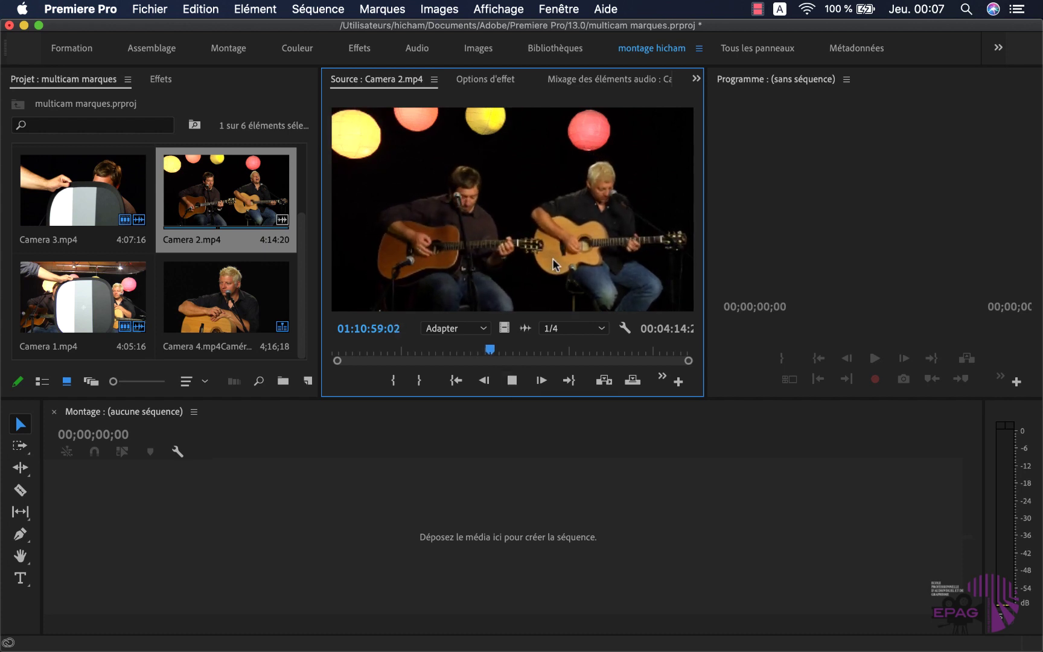
{"action": "left_click", "coordinate": [512, 380]}
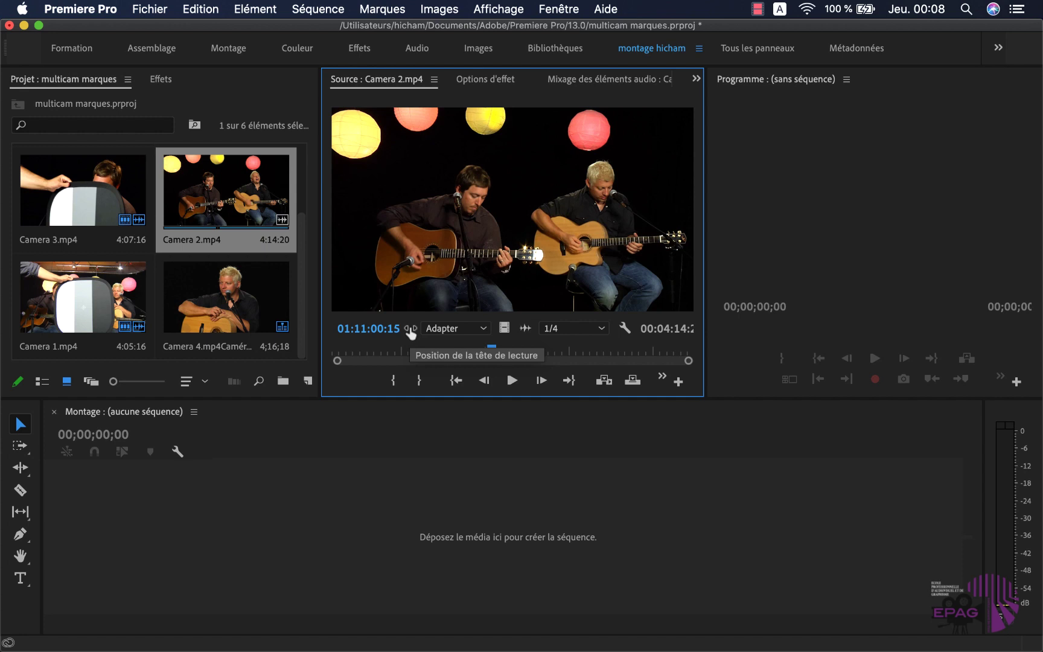
{"action": "left_click_drag", "start_coordinate": [410, 332], "coordinate": [302, 353]}
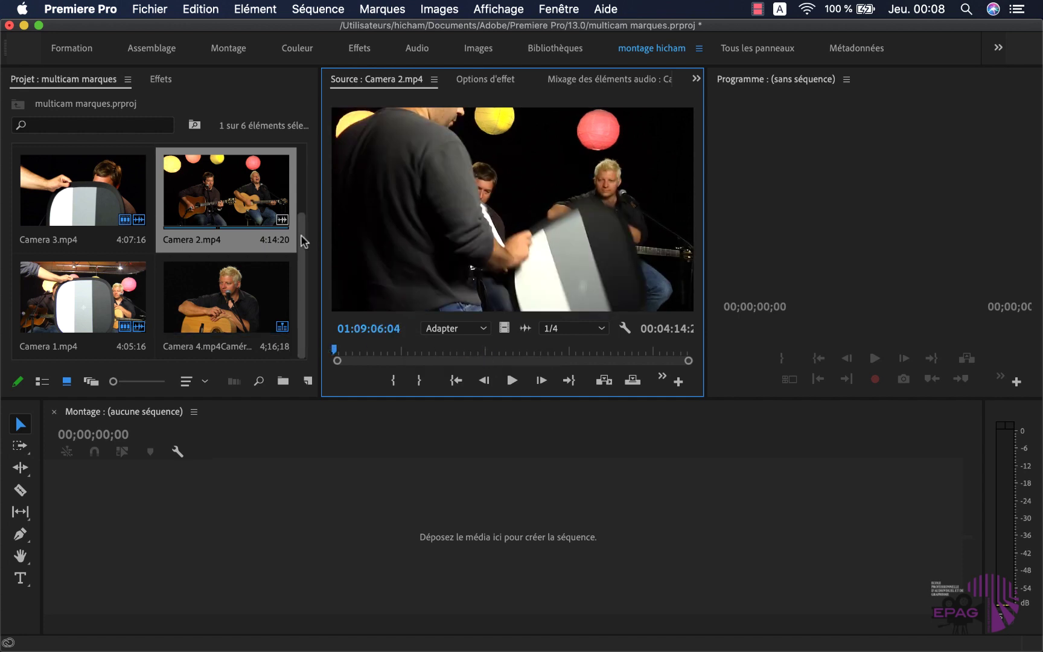
Step: Open Camera 4.mp4 in the Source monitor and cue it to the clapperboard shot
{"action": "left_click_drag", "start_coordinate": [303, 240], "coordinate": [303, 144]}
{"action": "double_click", "coordinate": [216, 220]}
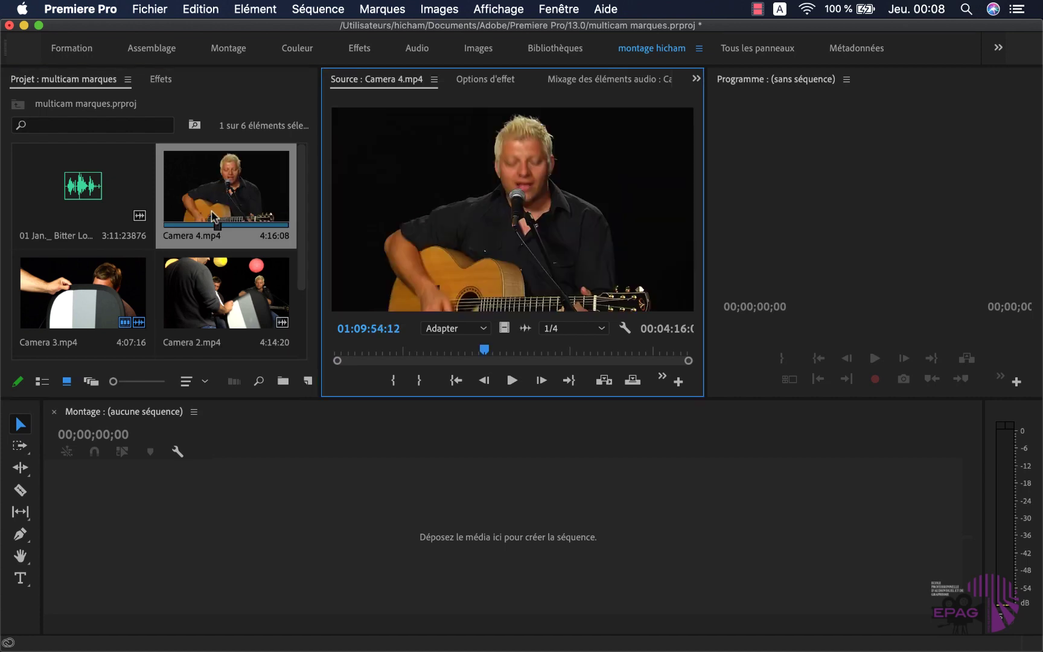
{"action": "left_click", "coordinate": [215, 219]}
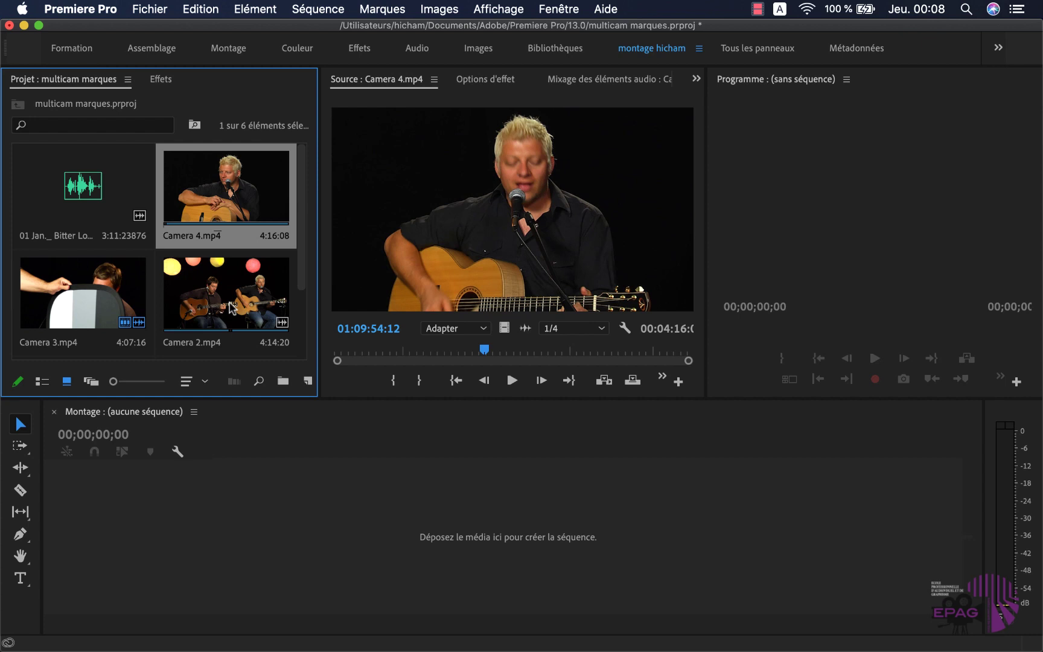
{"action": "left_click", "coordinate": [456, 379]}
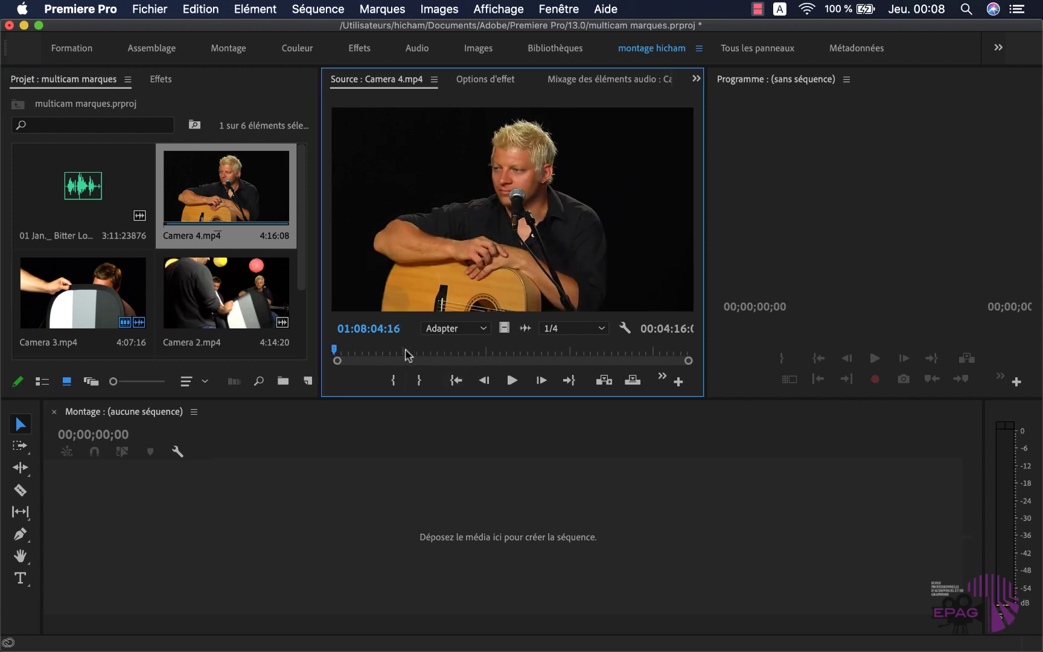
{"action": "left_click_drag", "start_coordinate": [333, 347], "coordinate": [378, 354]}
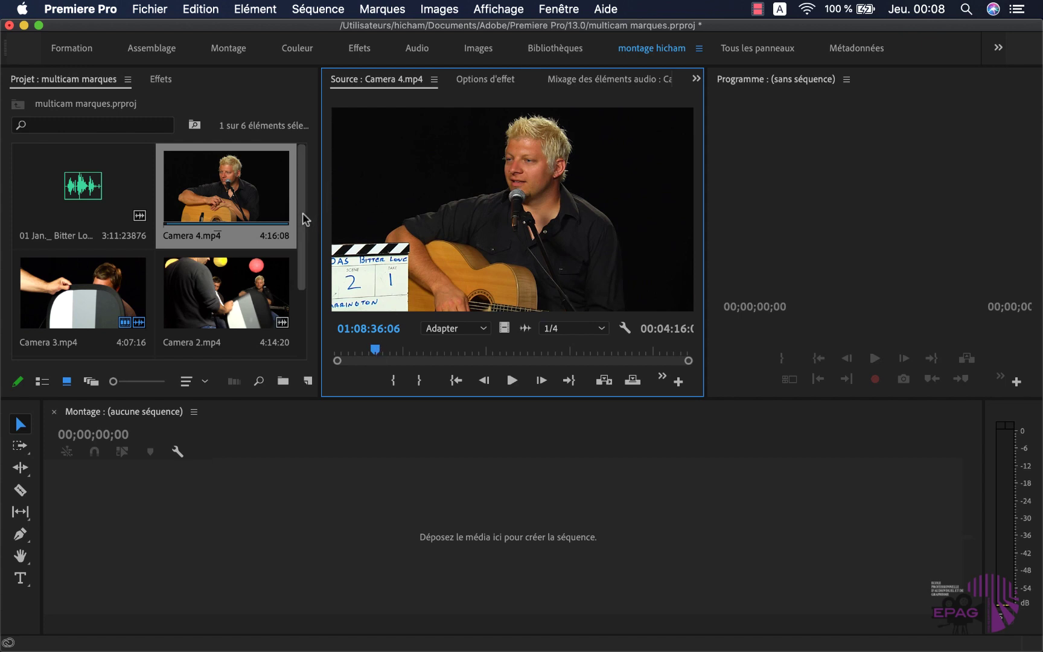
{"action": "mouse_move", "coordinate": [302, 213]}
{"action": "left_mouse_down"}
{"action": "mouse_move", "coordinate": [308, 307]}
{"action": "mouse_move", "coordinate": [302, 218]}
{"action": "left_mouse_up"}
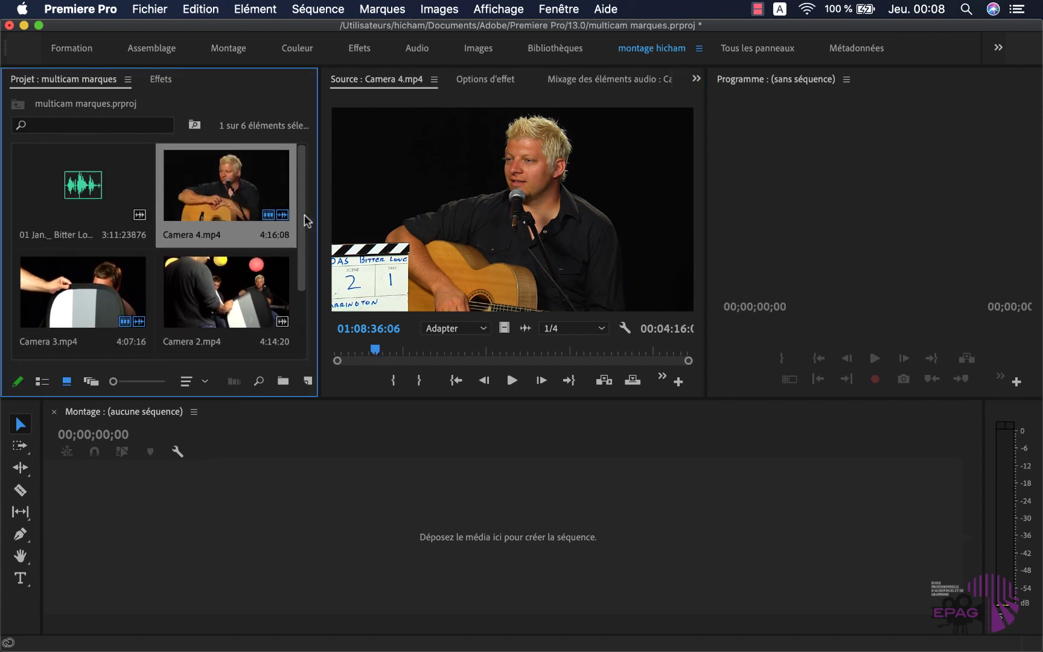
{"action": "left_click", "coordinate": [376, 352]}
{"action": "left_click_drag", "start_coordinate": [377, 351], "coordinate": [377, 352]}
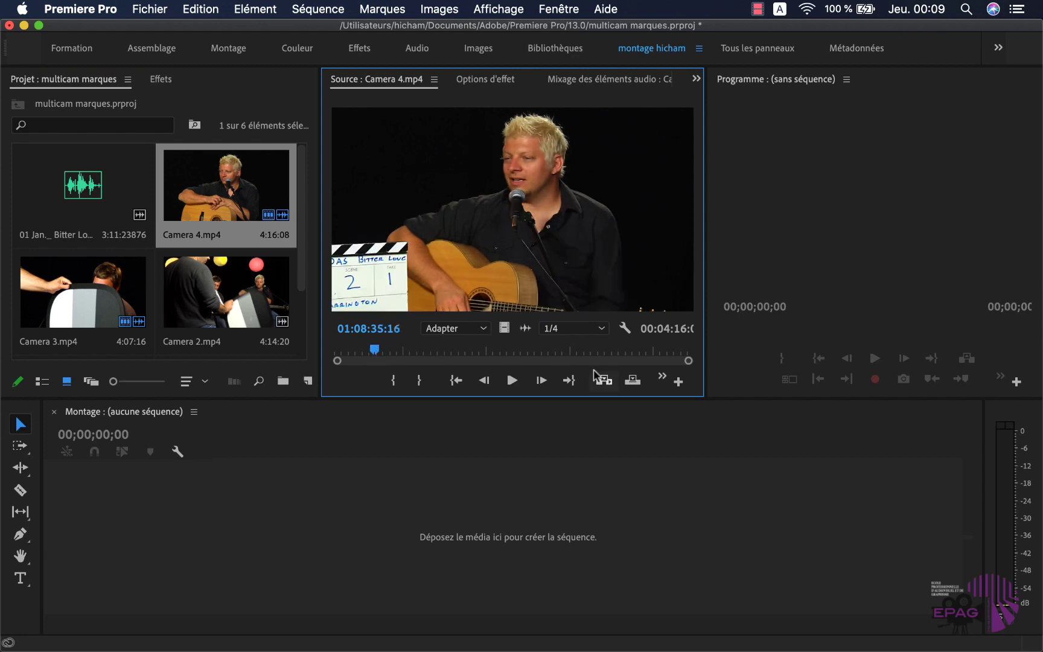
Step: Step through Camera 4.mp4 to the frame where the clapperboard closes, 01:08:37:09, and add a marker there
{"action": "left_click", "coordinate": [484, 382]}
{"action": "left_click", "coordinate": [483, 381]}
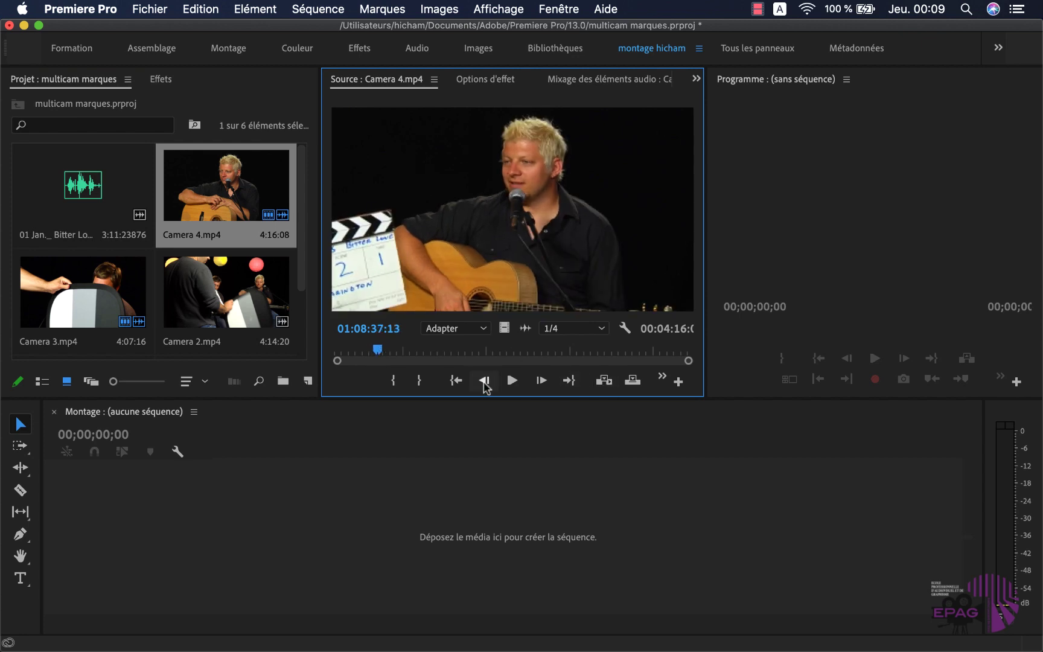
{"action": "left_click", "coordinate": [484, 381]}
{"action": "left_click", "coordinate": [483, 381]}
{"action": "left_click", "coordinate": [484, 381]}
{"action": "left_click", "coordinate": [483, 382]}
{"action": "left_click", "coordinate": [484, 381]}
{"action": "left_click", "coordinate": [484, 381]}
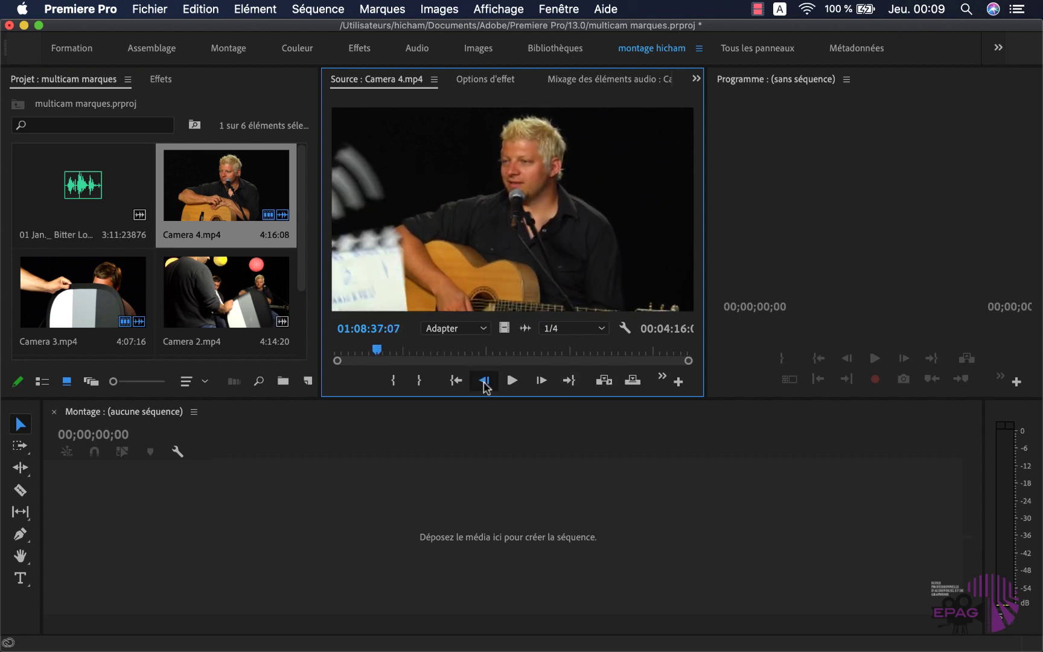
{"action": "left_click", "coordinate": [484, 381]}
{"action": "left_click", "coordinate": [541, 380]}
{"action": "left_click", "coordinate": [540, 380]}
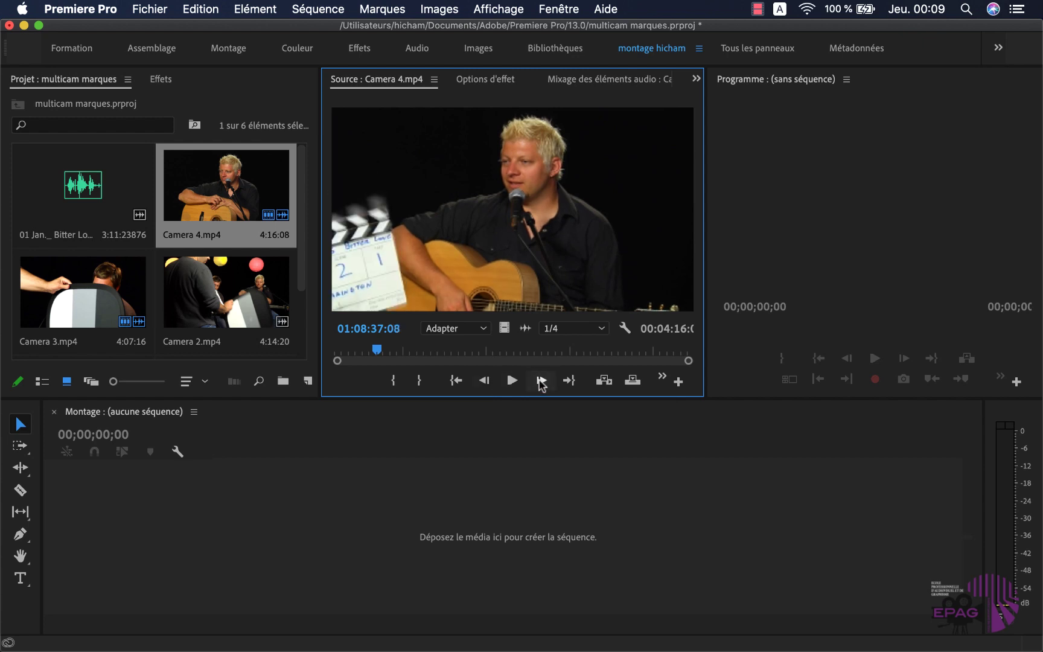
{"action": "left_click", "coordinate": [541, 380]}
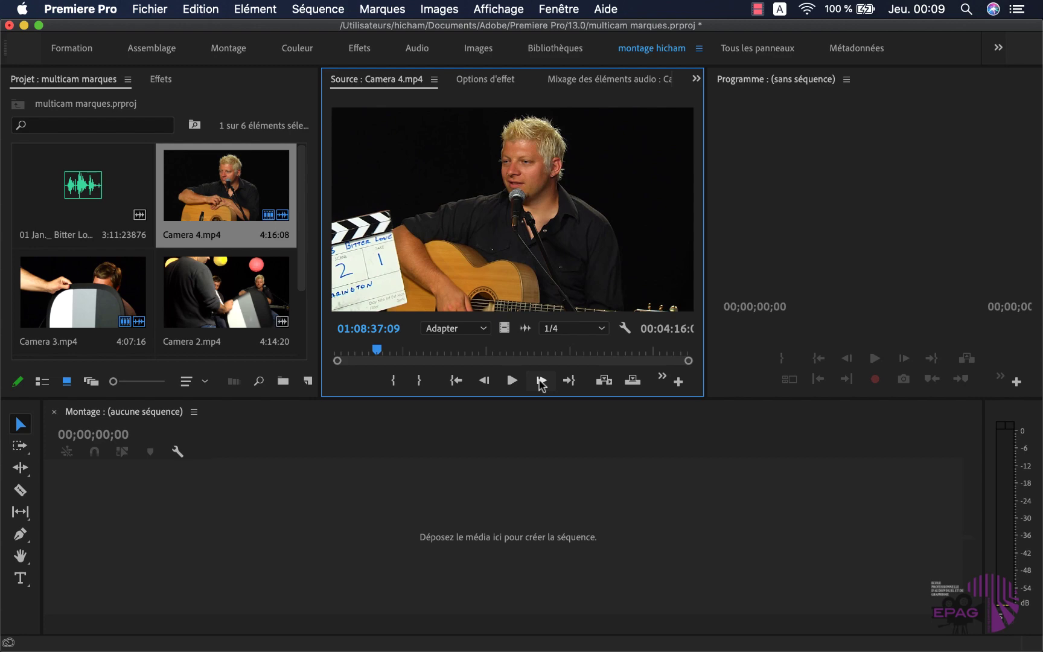
{"action": "key", "text": "m"}
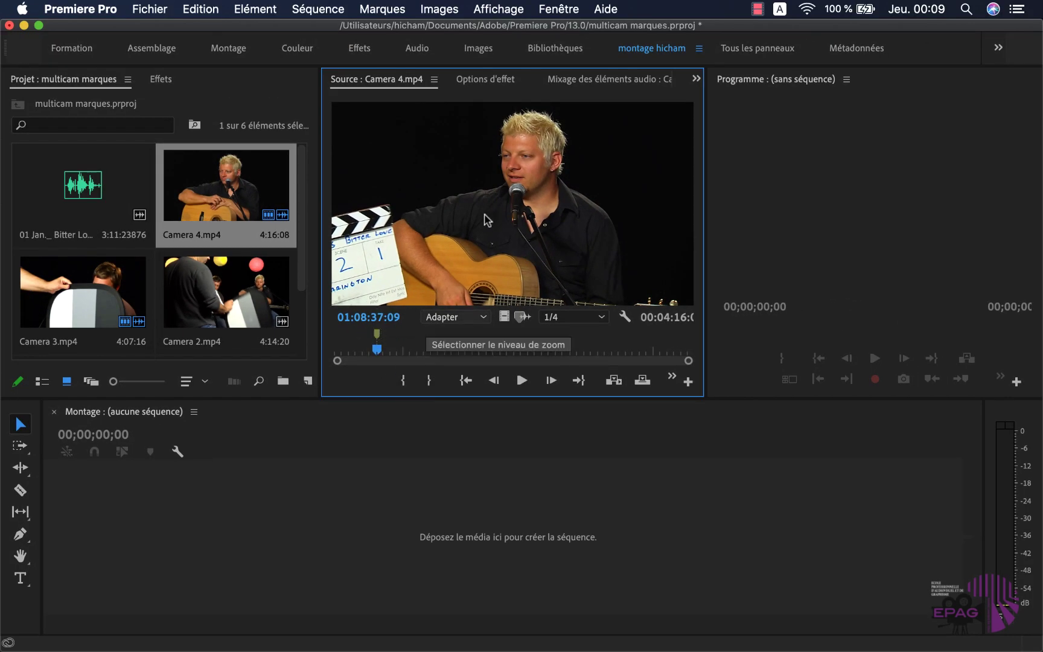
Step: Open Camera 2.mp4 in the Source monitor and cue it to the clapperboard's closing, around 01:09:40:23
{"action": "scroll", "coordinate": [300, 288], "scroll_direction": "down", "scroll_amount": 2}
{"action": "double_click", "coordinate": [226, 190]}
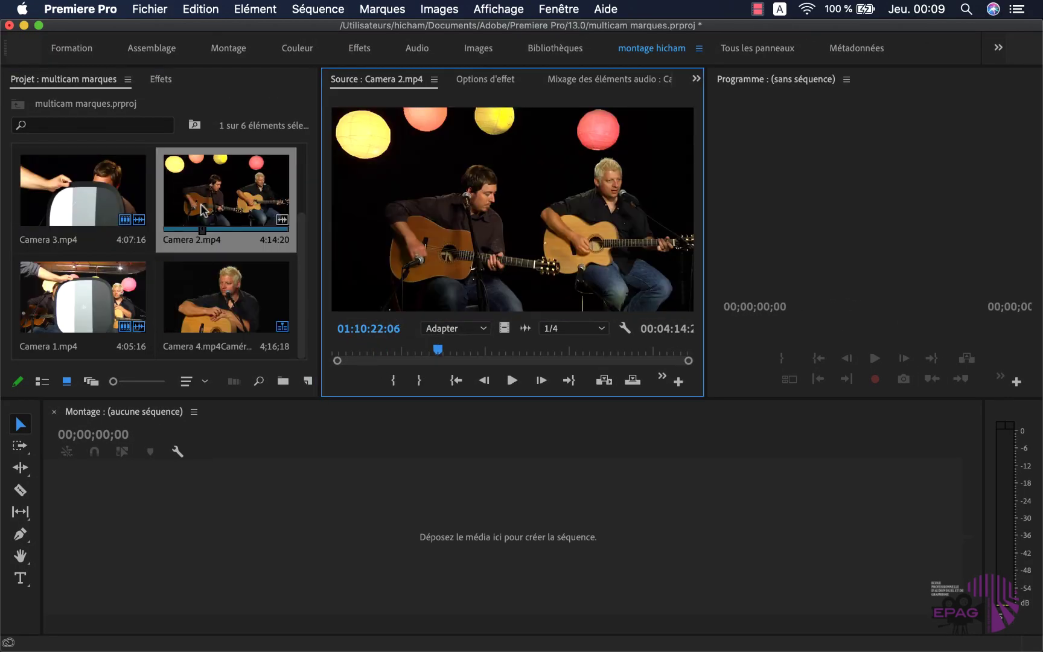
{"action": "left_click_drag", "start_coordinate": [435, 351], "coordinate": [380, 351]}
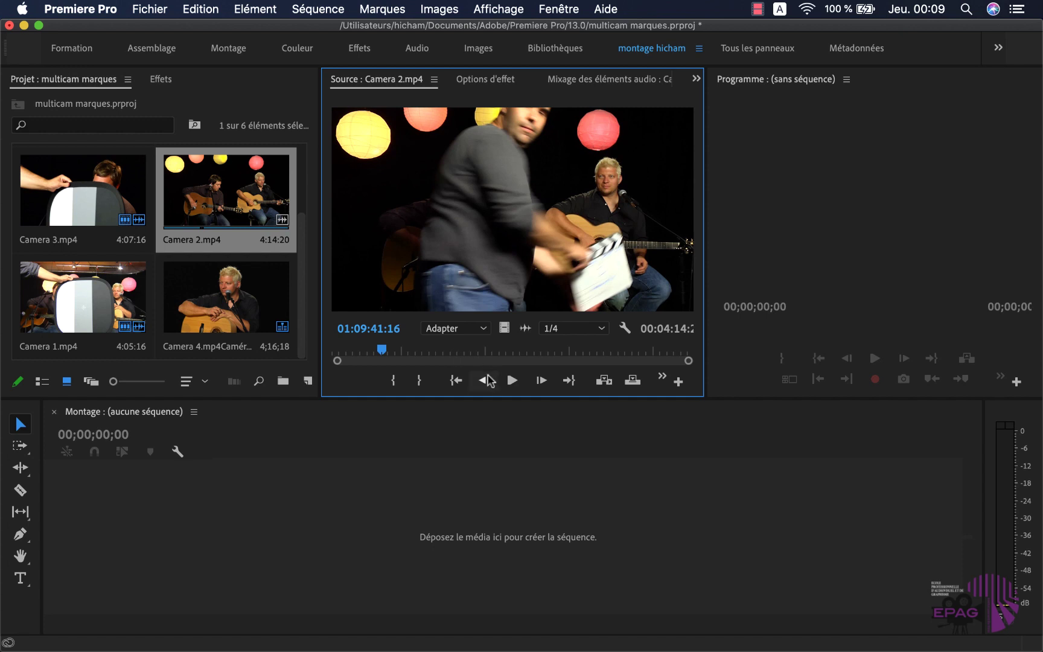
{"action": "left_click", "coordinate": [485, 380]}
{"action": "left_click", "coordinate": [486, 380]}
{"action": "left_click", "coordinate": [486, 381]}
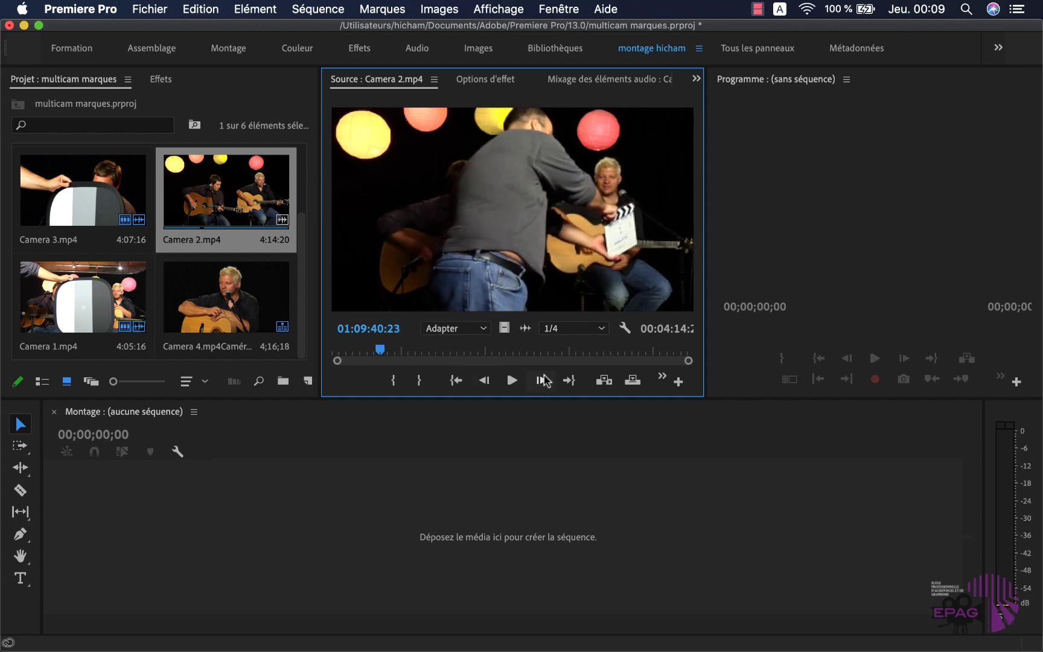
Step: Open Camera 3.mp4 in the Source monitor and cue it to the closed-clapperboard frame at 01:09:11:05
{"action": "double_click", "coordinate": [94, 202]}
{"action": "left_click", "coordinate": [374, 352]}
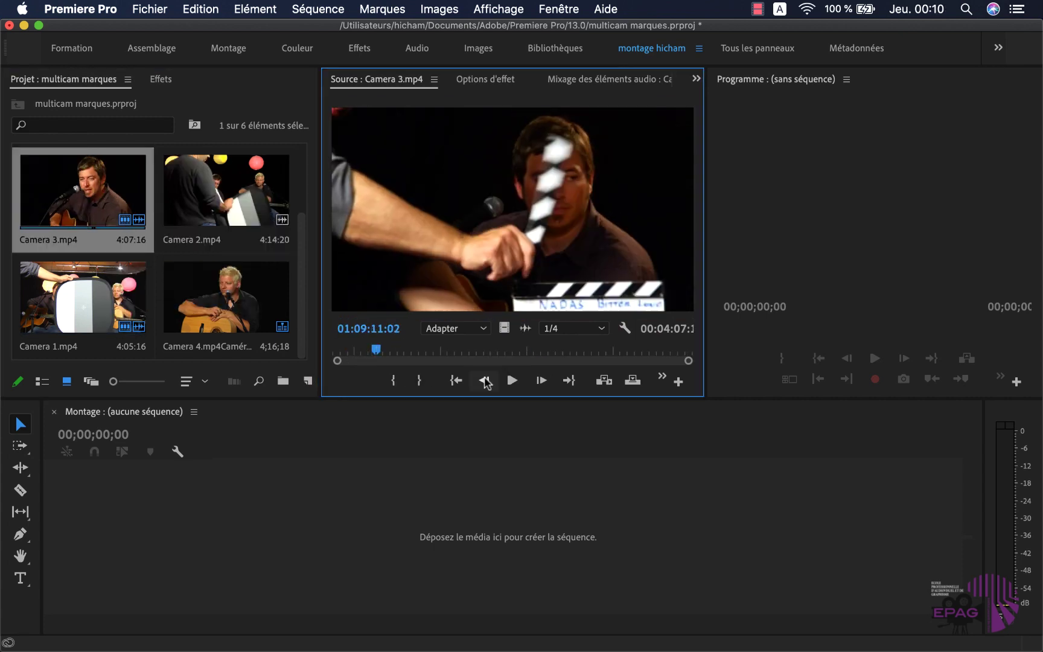
{"action": "left_click", "coordinate": [541, 380]}
{"action": "left_click", "coordinate": [541, 380]}
{"action": "left_click", "coordinate": [541, 380]}
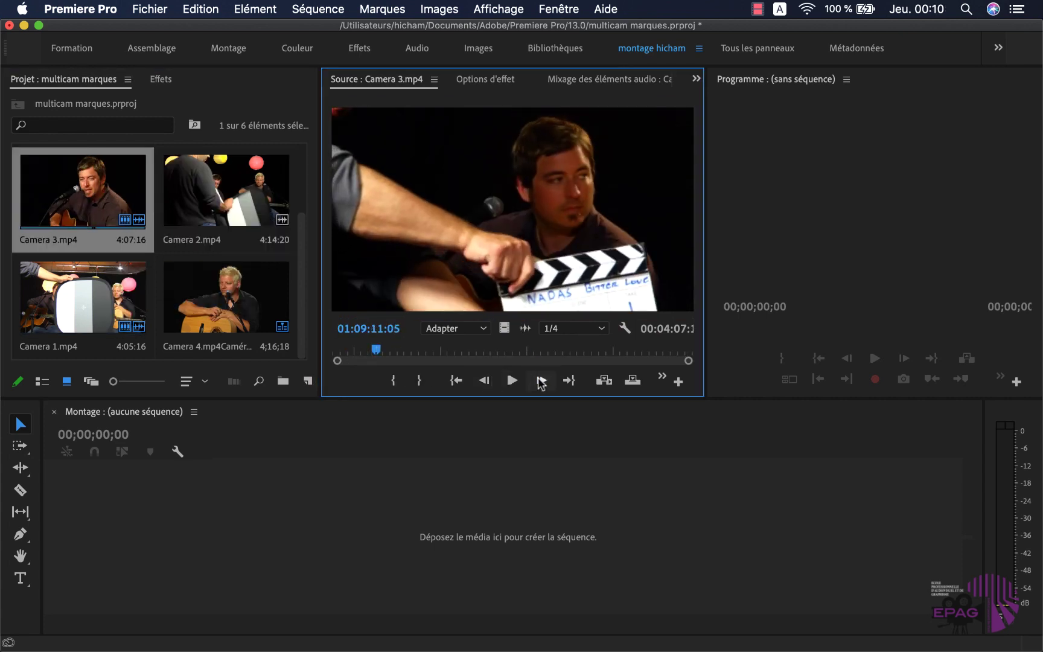
Step: Cue Camera 1.mp4 in the Source monitor to the clapperboard's closing at 01:08:23:11 and add a marker there
{"action": "key", "text": "Down"}
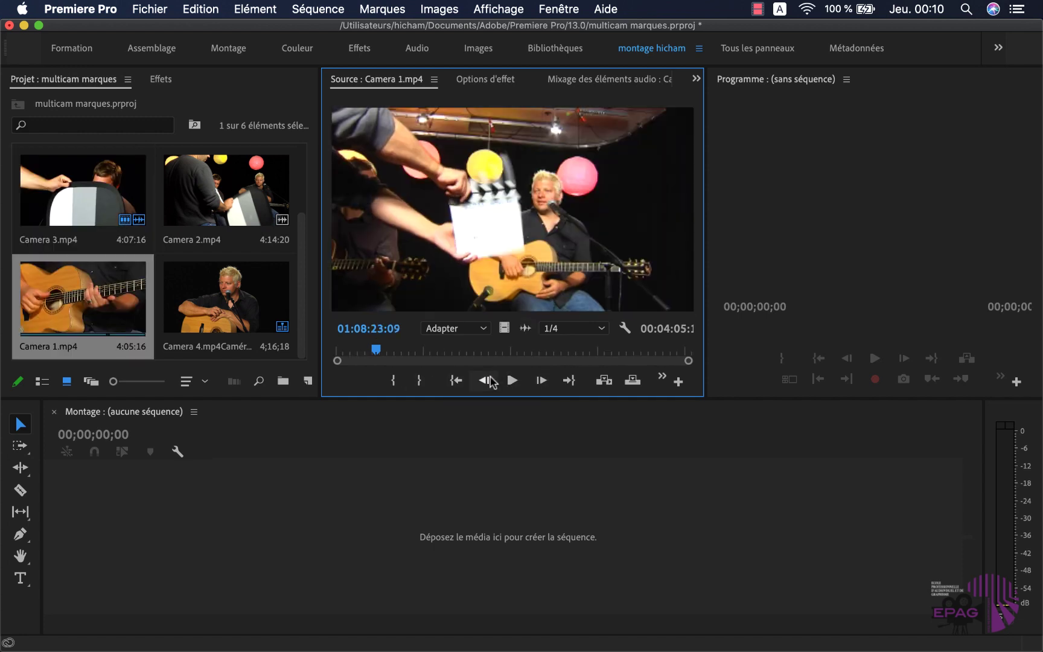
{"action": "left_click", "coordinate": [541, 380]}
{"action": "left_click", "coordinate": [541, 380]}
{"action": "left_click", "coordinate": [542, 380]}
{"action": "left_click", "coordinate": [541, 381]}
{"action": "left_click", "coordinate": [541, 380]}
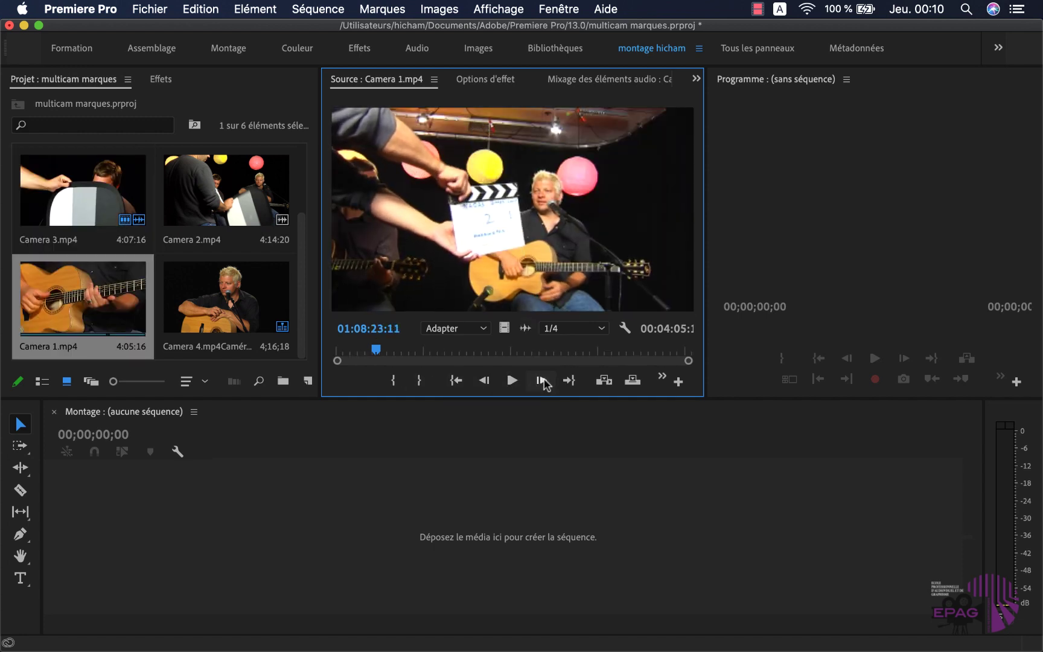
Step: Create a multi-camera source sequence from the Camera 1 to Camera 4 clips, using the clip marker as the synchronisation point
{"action": "left_click", "coordinate": [222, 235]}
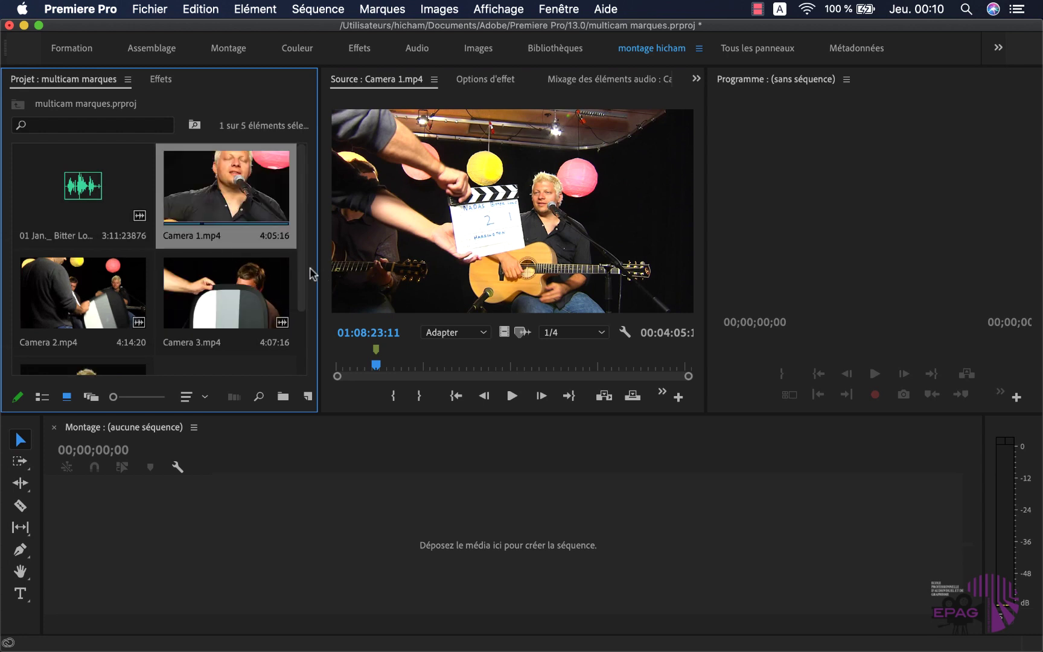
{"action": "scroll", "coordinate": [305, 269], "scroll_direction": "down", "scroll_amount": 2}
{"action": "left_click", "coordinate": [107, 336], "text": "shift"}
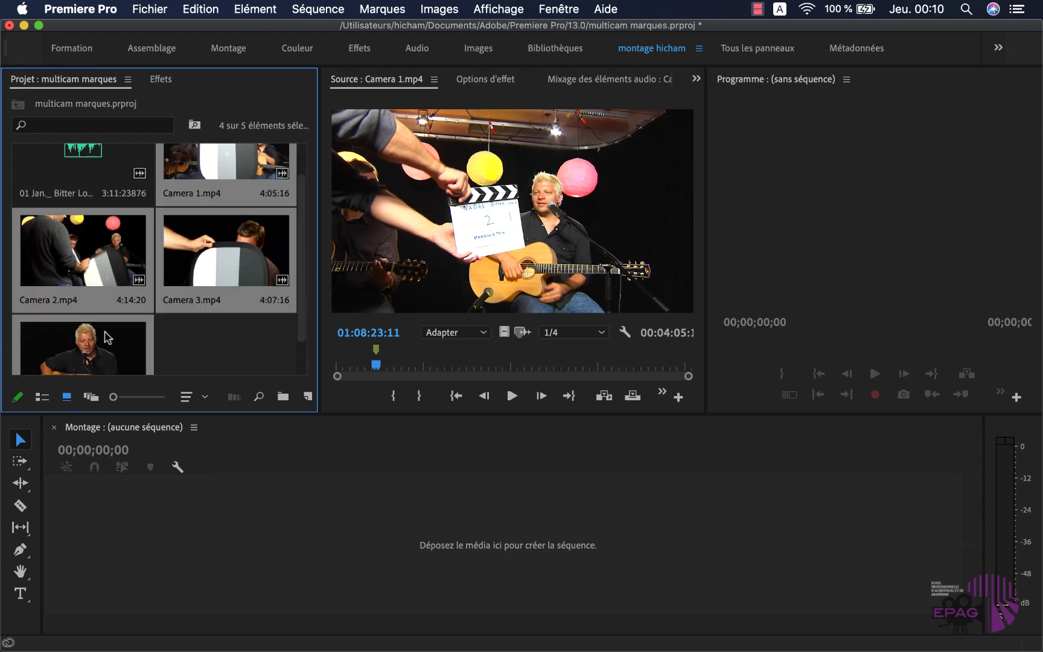
{"action": "scroll", "coordinate": [107, 336], "scroll_direction": "down", "scroll_amount": 2}
{"action": "scroll", "coordinate": [108, 336], "scroll_direction": "up", "scroll_amount": 3}
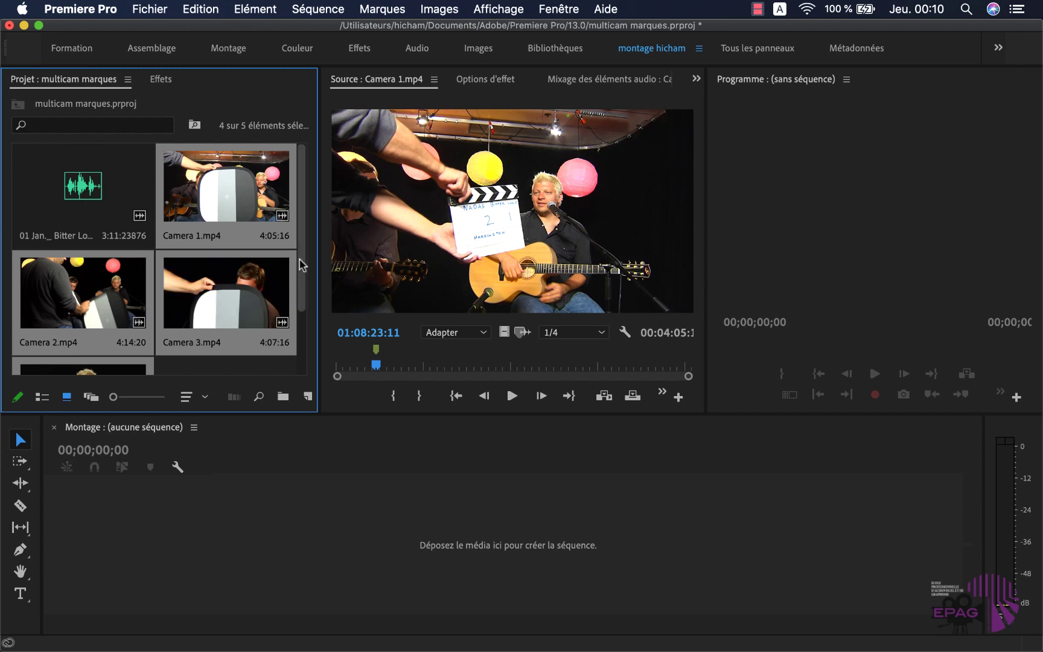
{"action": "scroll", "coordinate": [305, 277], "scroll_direction": "down", "scroll_amount": 2}
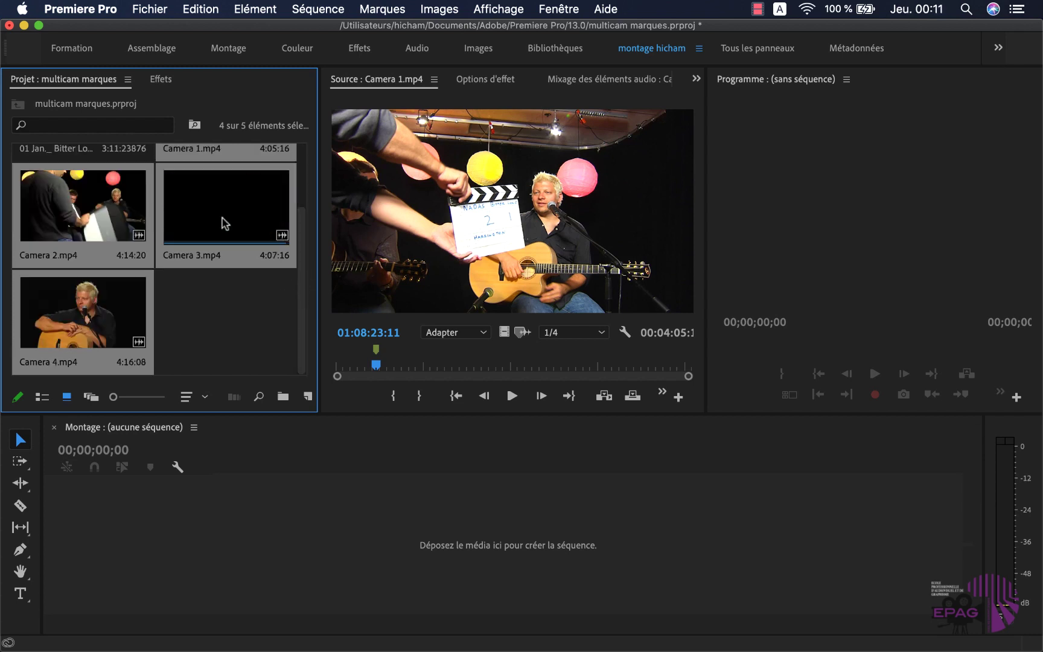
{"action": "right_click", "coordinate": [237, 207]}
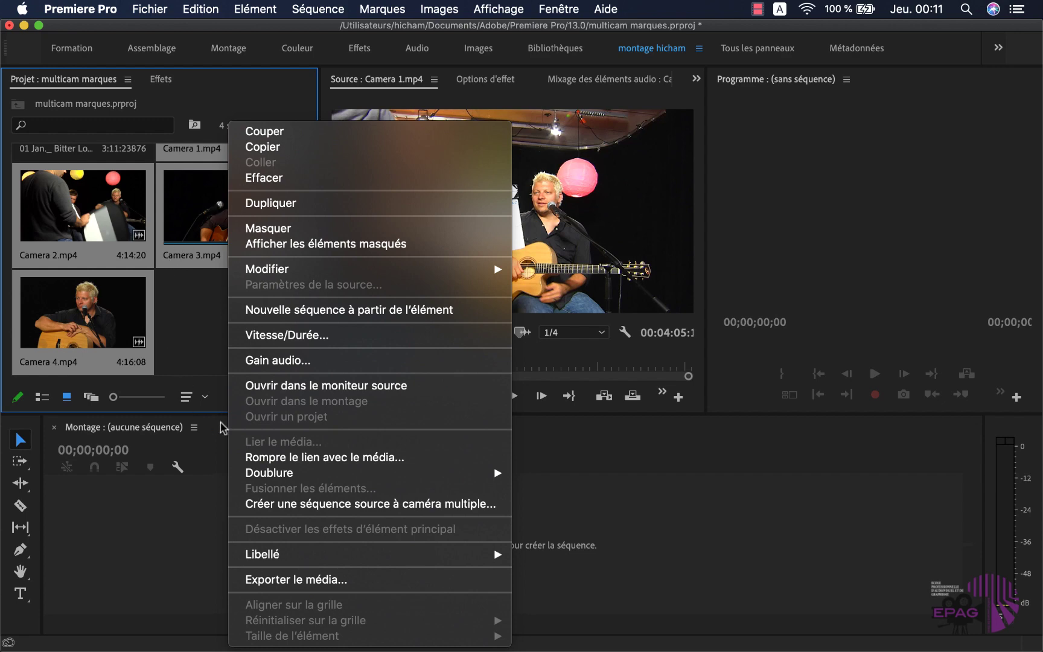
{"action": "left_click", "coordinate": [311, 504]}
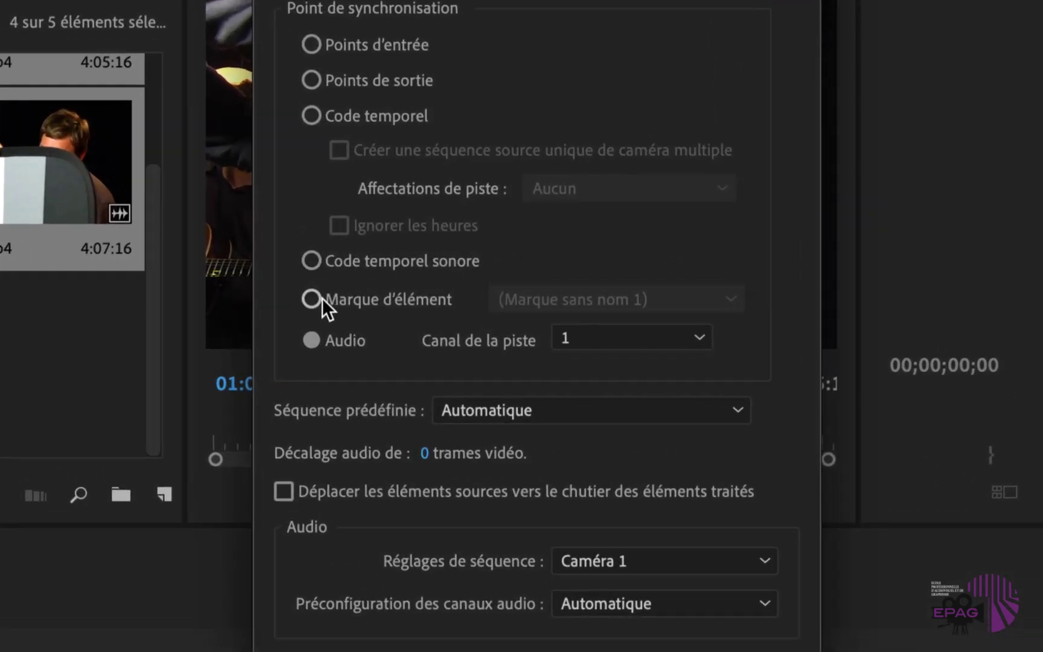
{"action": "left_click", "coordinate": [332, 296]}
{"action": "left_click", "coordinate": [639, 592]}
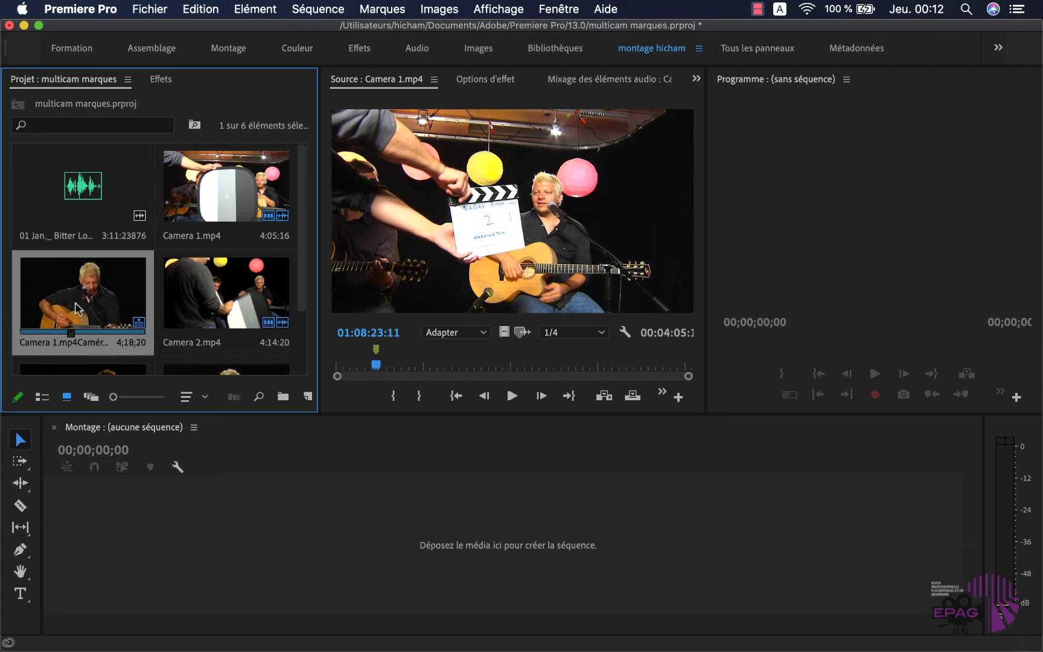
Step: Check the multi-camera source at the clapperboard frame, 00;00;34;28, and create a new timeline sequence from it
{"action": "double_click", "coordinate": [200, 293]}
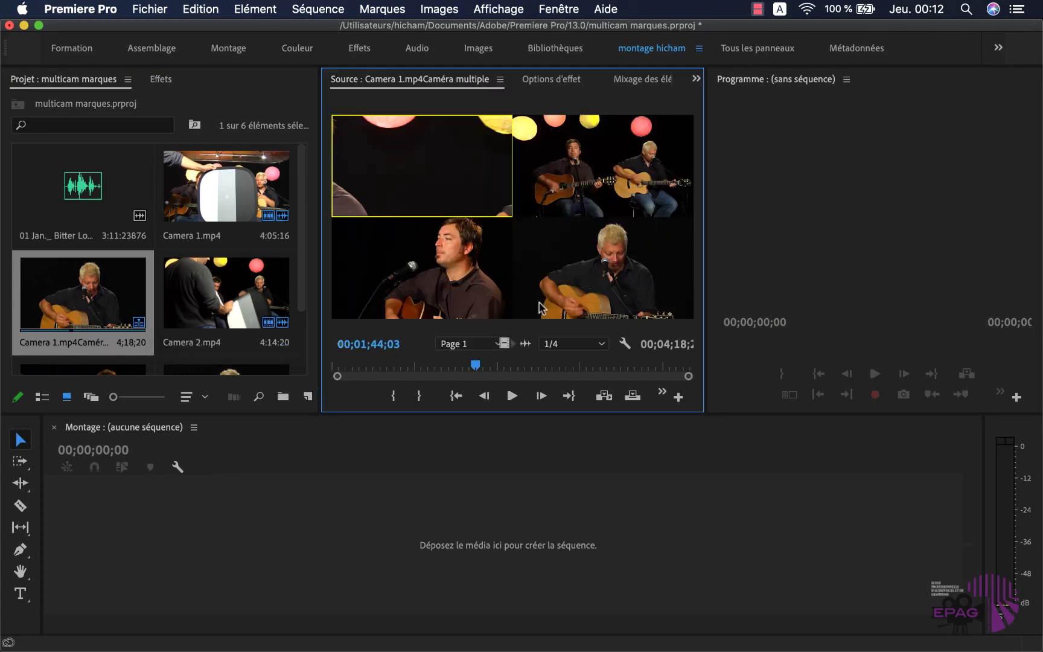
{"action": "left_click_drag", "start_coordinate": [476, 365], "coordinate": [366, 369]}
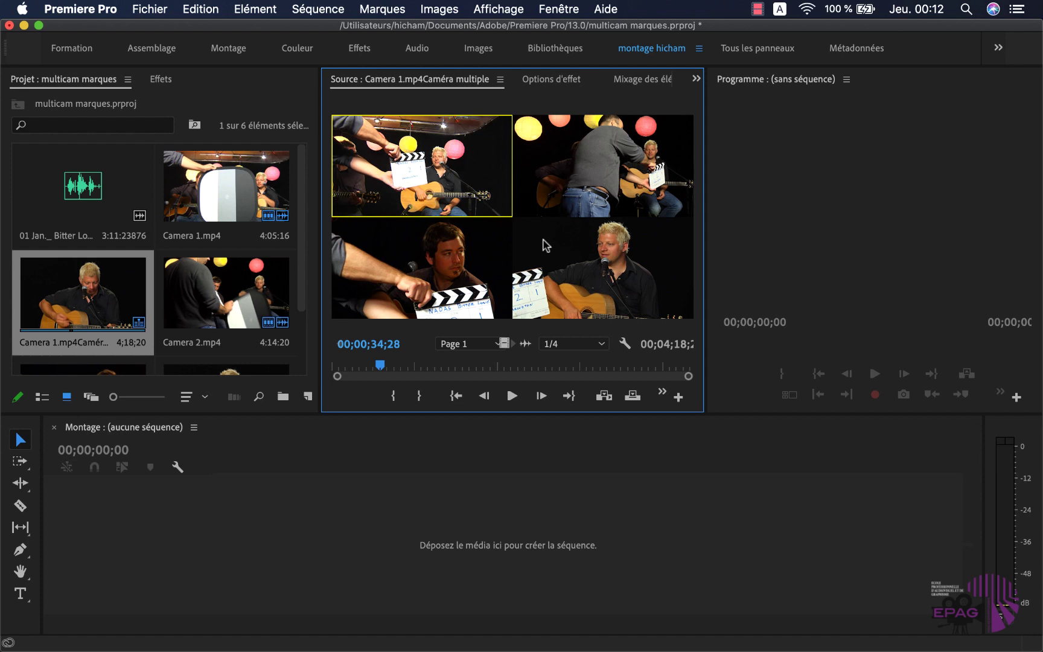
{"action": "left_click", "coordinate": [77, 302]}
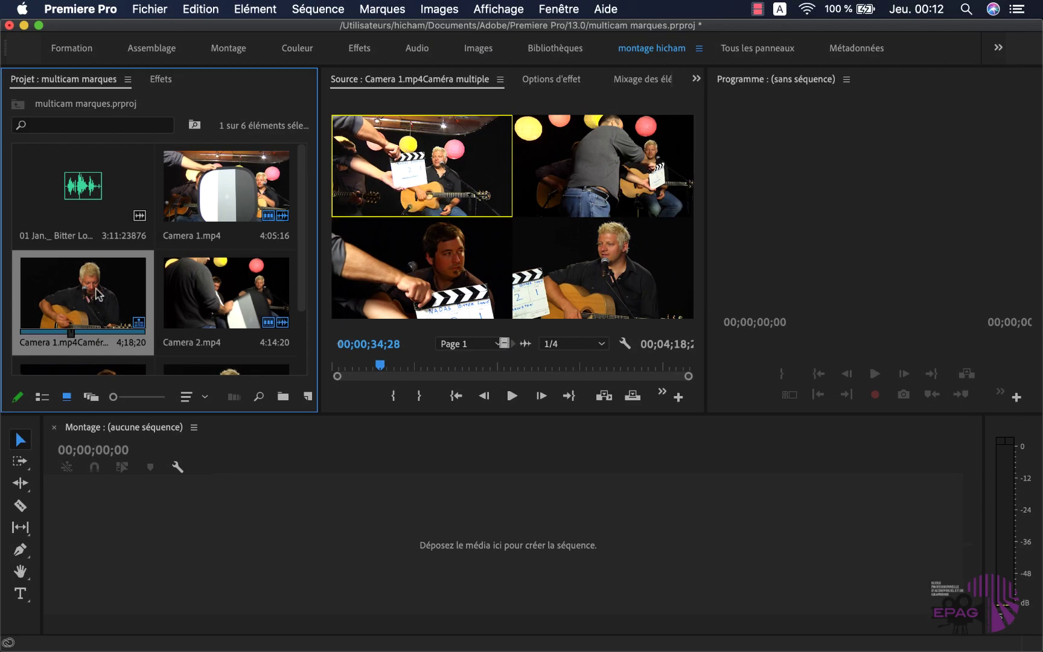
{"action": "left_click_drag", "start_coordinate": [88, 291], "coordinate": [204, 342]}
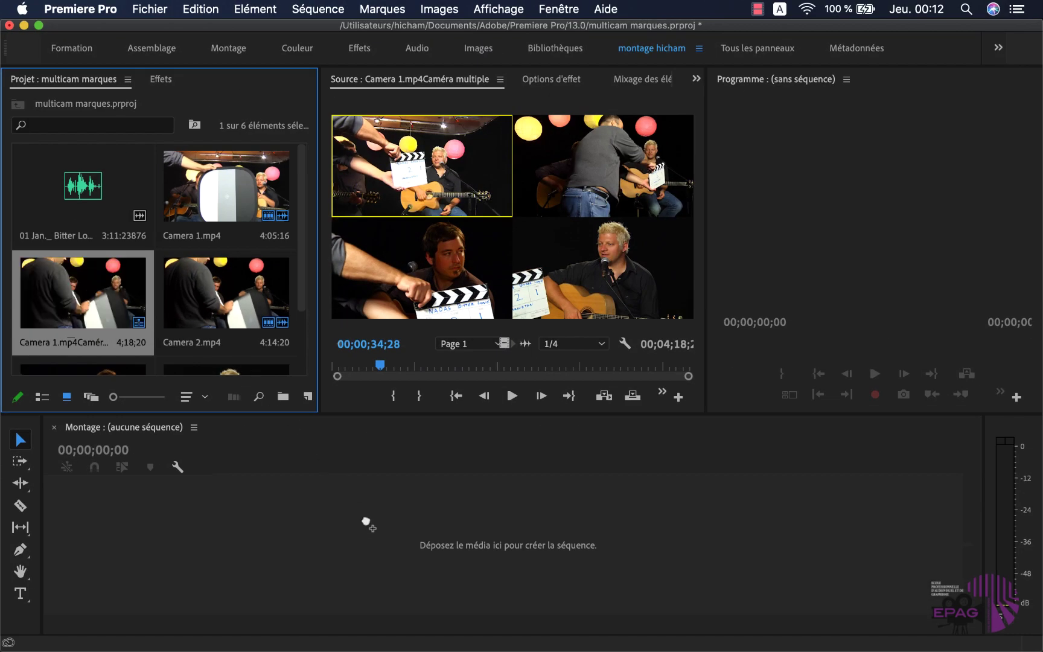
{"action": "left_click_drag", "start_coordinate": [372, 530], "coordinate": [374, 531]}
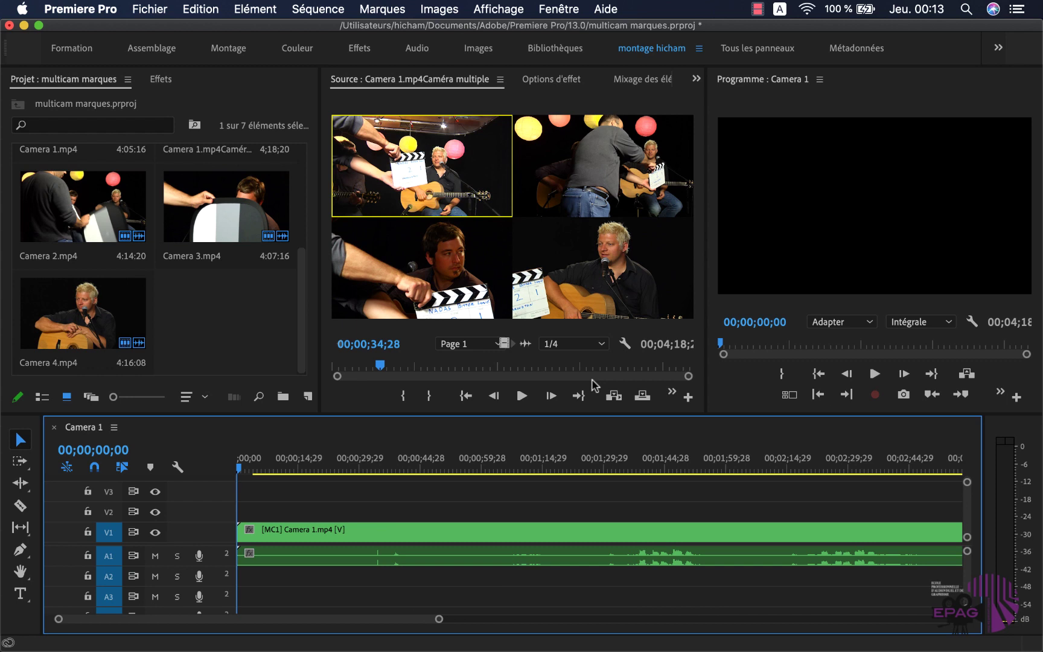
Step: Switch to the saved multicam workspace after trying multicam 2
{"action": "left_click", "coordinate": [998, 48]}
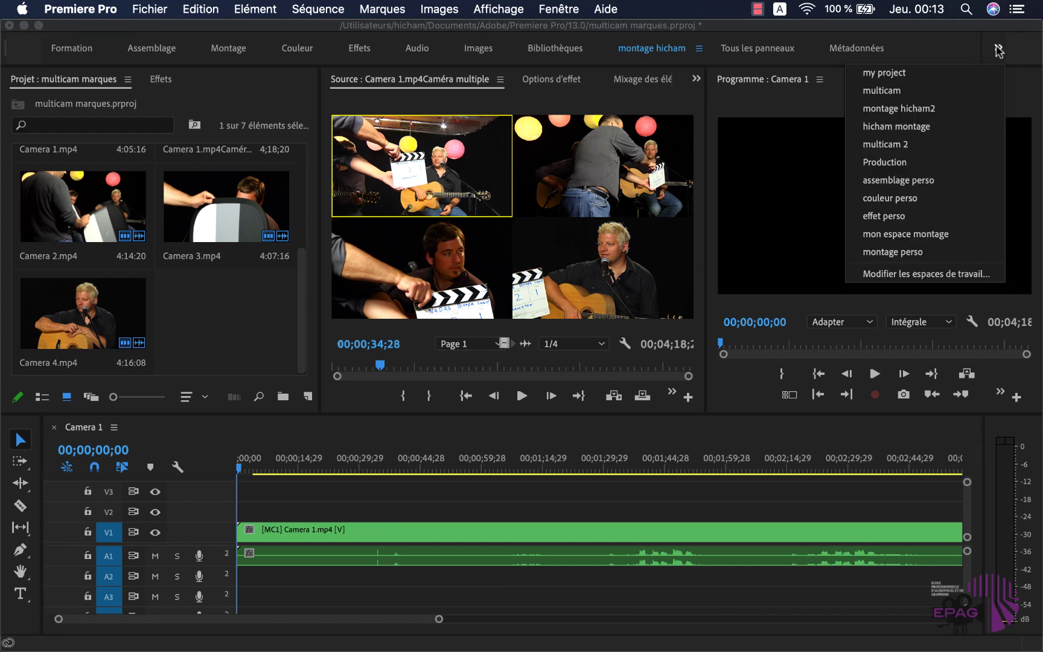
{"action": "left_click", "coordinate": [871, 144]}
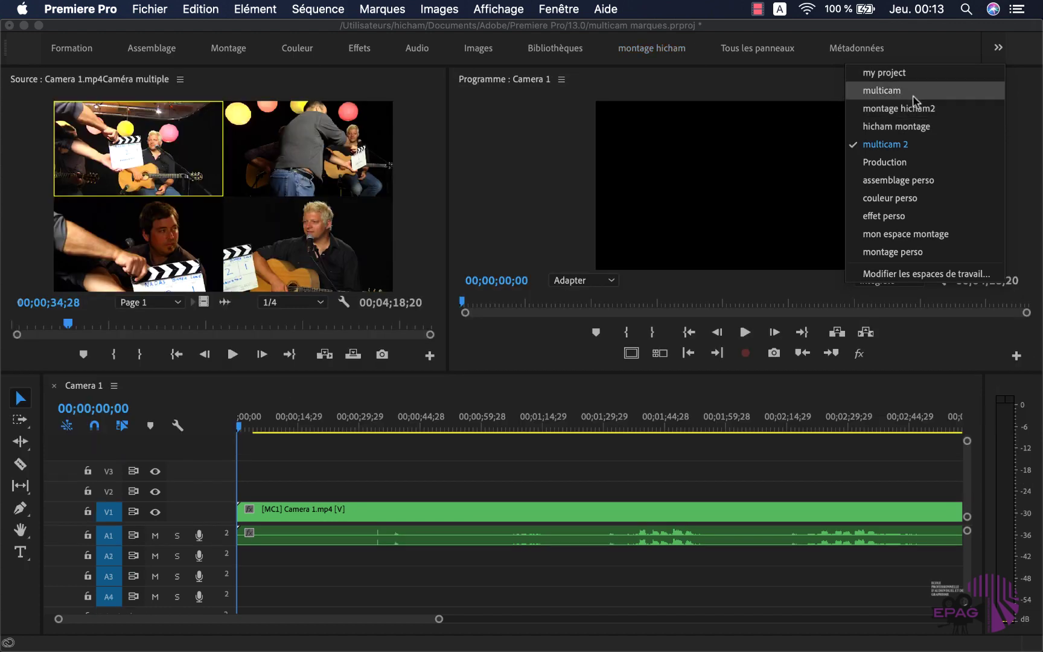
{"action": "left_click", "coordinate": [912, 95]}
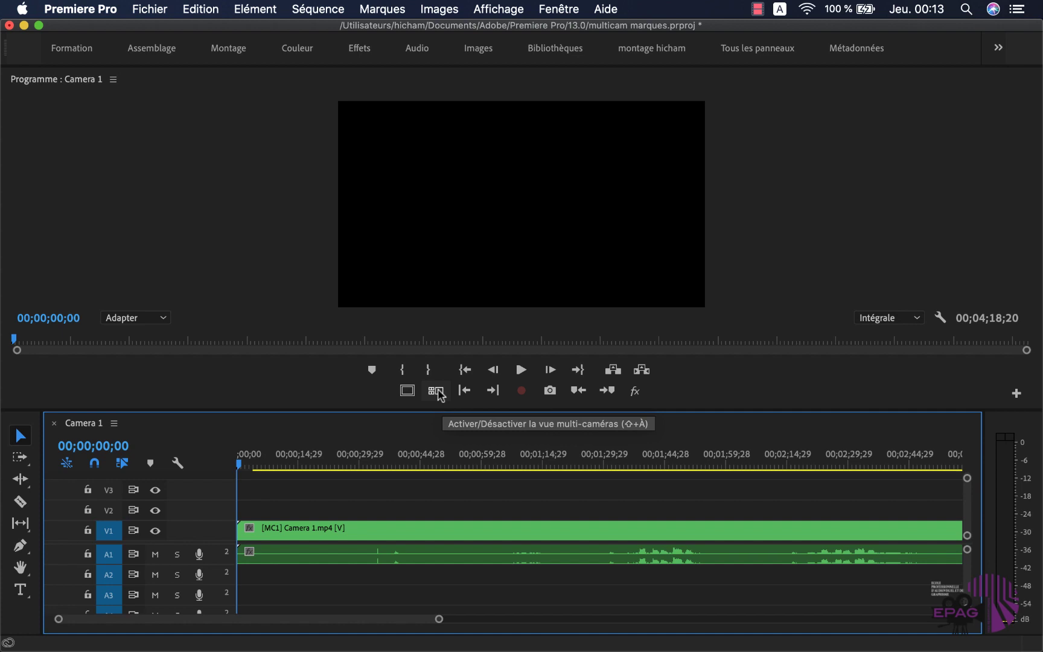
Step: Look up the multi-camera view toggle in the Program monitor's button editor and turn on the multi-camera view
{"action": "left_click", "coordinate": [1016, 394]}
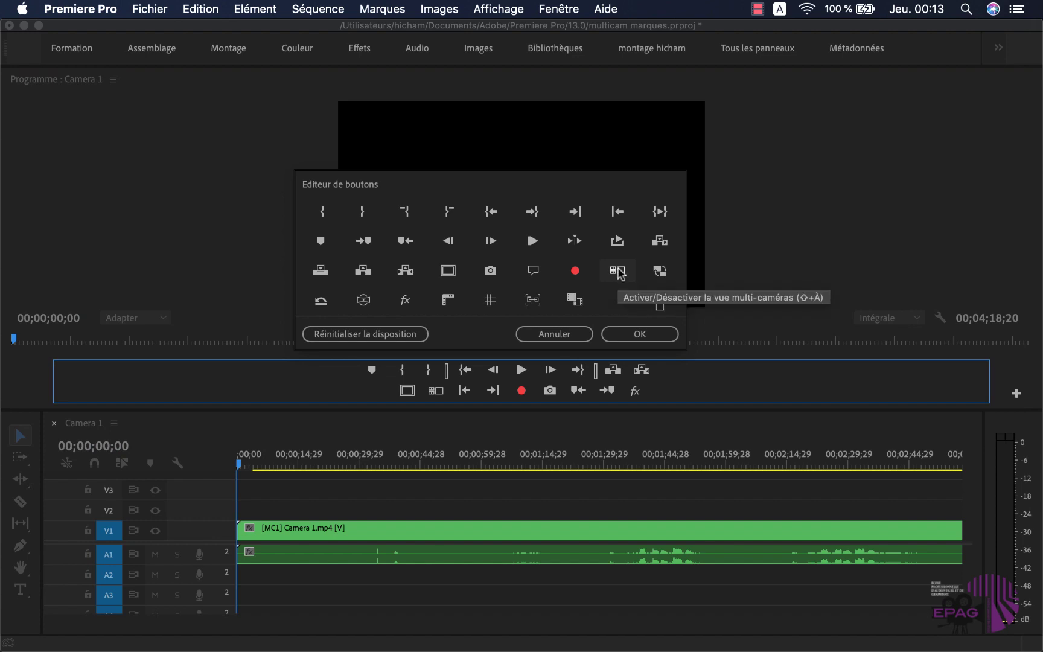
{"action": "mouse_move", "coordinate": [620, 275]}
{"action": "left_mouse_down"}
{"action": "mouse_move", "coordinate": [454, 391]}
{"action": "mouse_move", "coordinate": [605, 302]}
{"action": "mouse_move", "coordinate": [615, 272]}
{"action": "left_mouse_up"}
{"action": "left_click", "coordinate": [639, 331]}
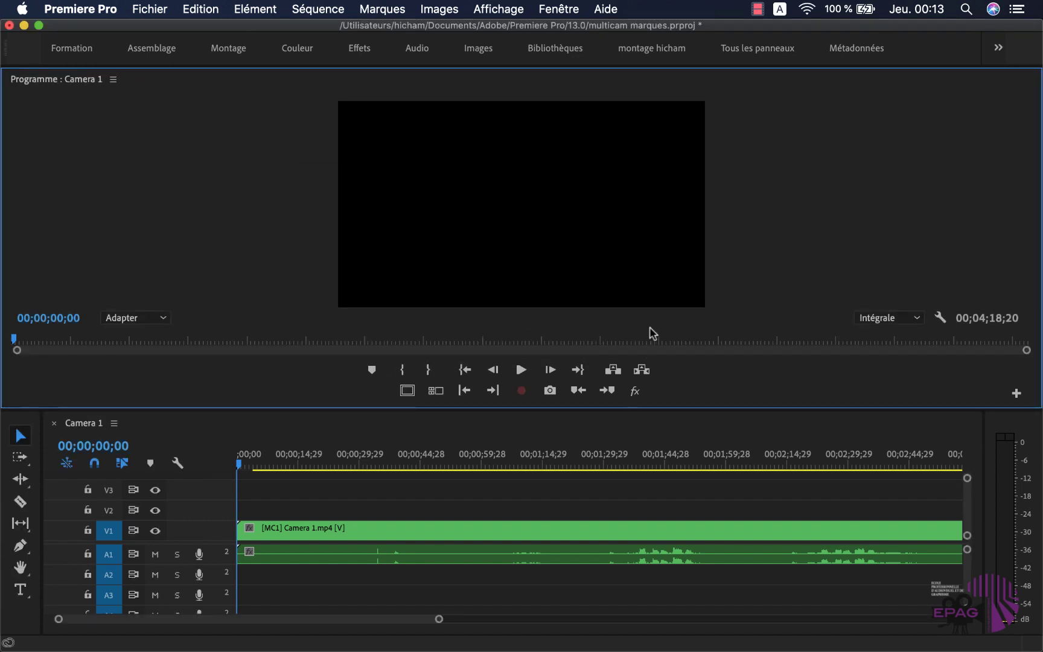
{"action": "left_click", "coordinate": [440, 392]}
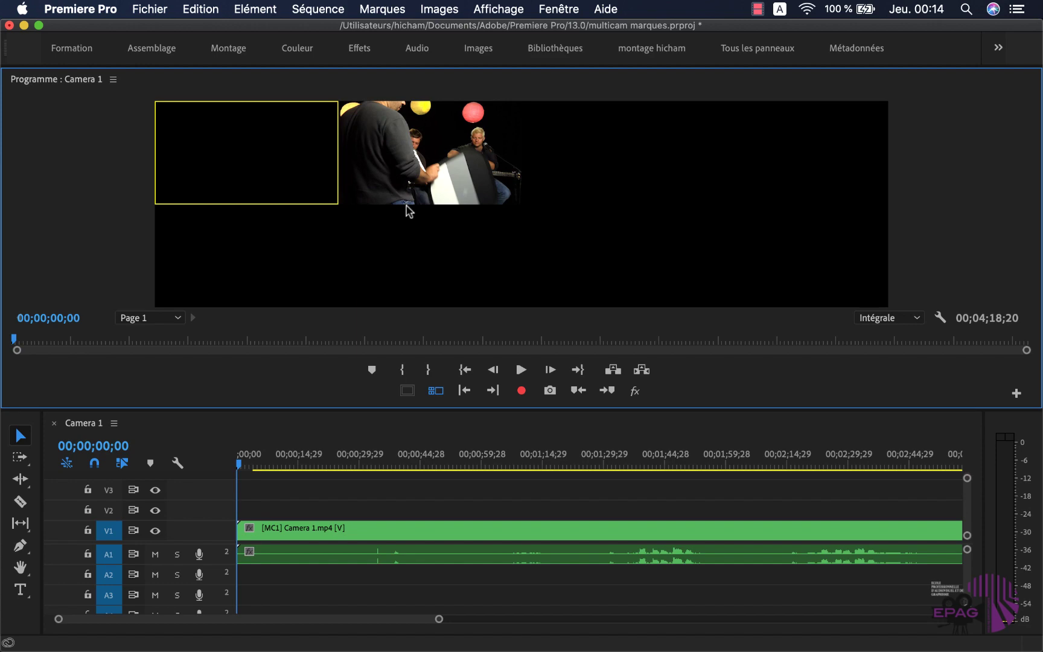
Step: Cut the multi-camera clip at 00;01;02;05 and ripple-delete the part before the cut
{"action": "left_click_drag", "start_coordinate": [282, 460], "coordinate": [489, 464]}
{"action": "key", "text": "super+k"}
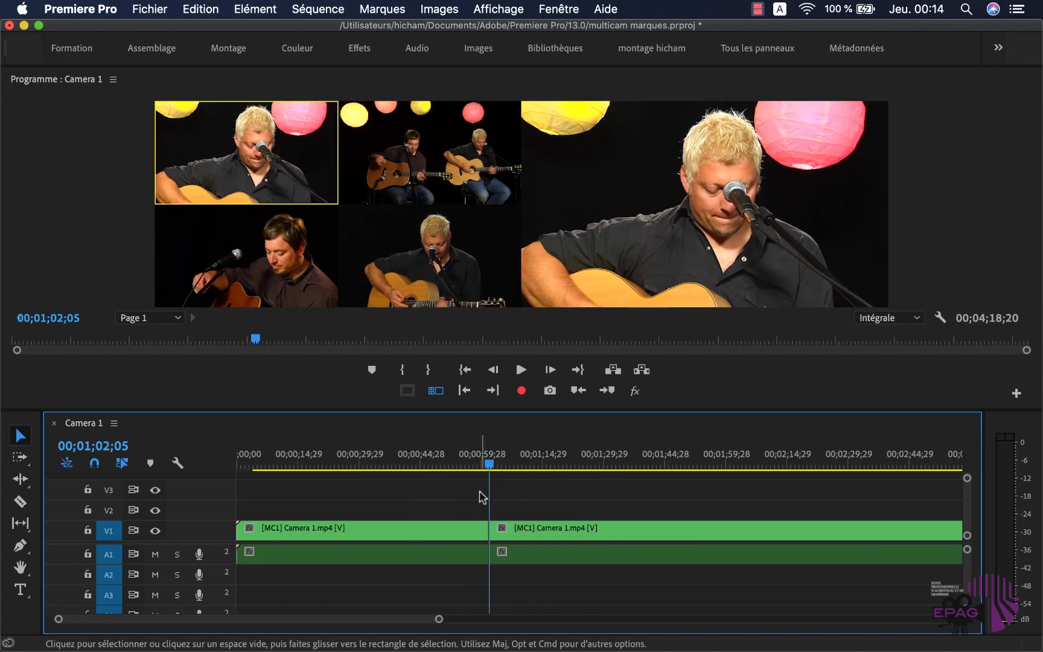
{"action": "left_click", "coordinate": [420, 528]}
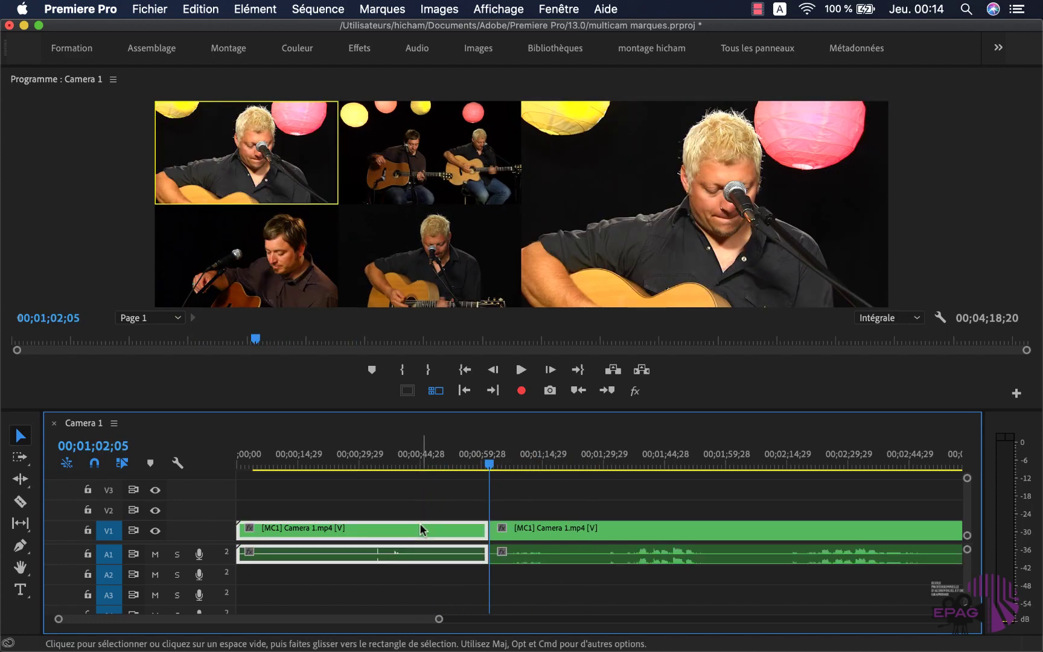
{"action": "key", "text": "alt+BackSpace"}
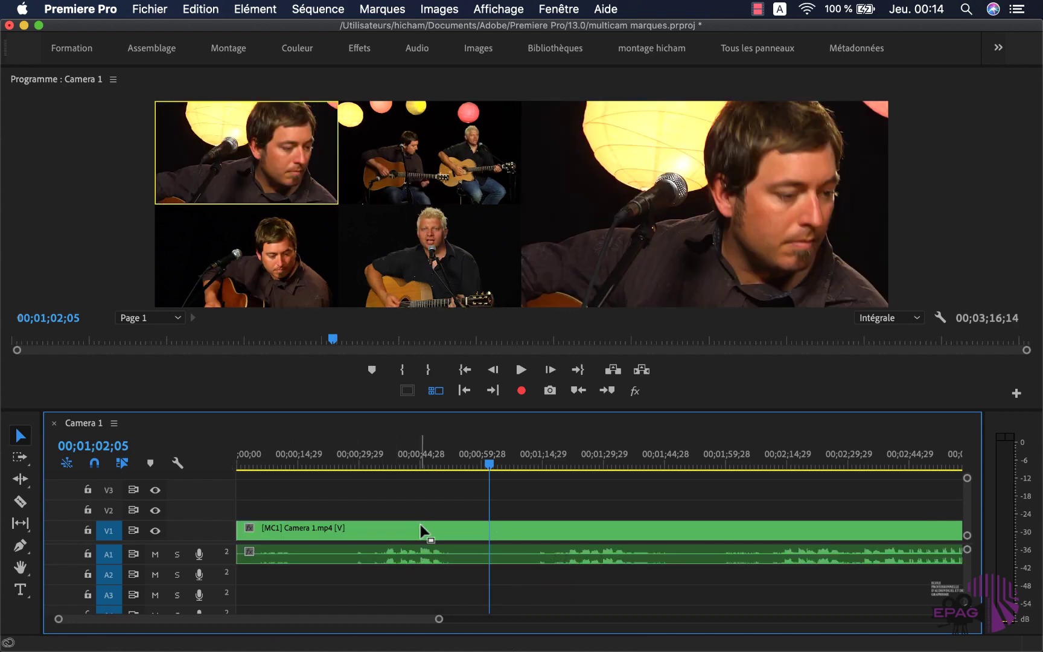
Step: Play the sequence and switch live among all four camera angles to record the cuts, stopping on Camera 3 at 00;00;48;05
{"action": "left_click", "coordinate": [463, 370]}
{"action": "key", "text": "space"}
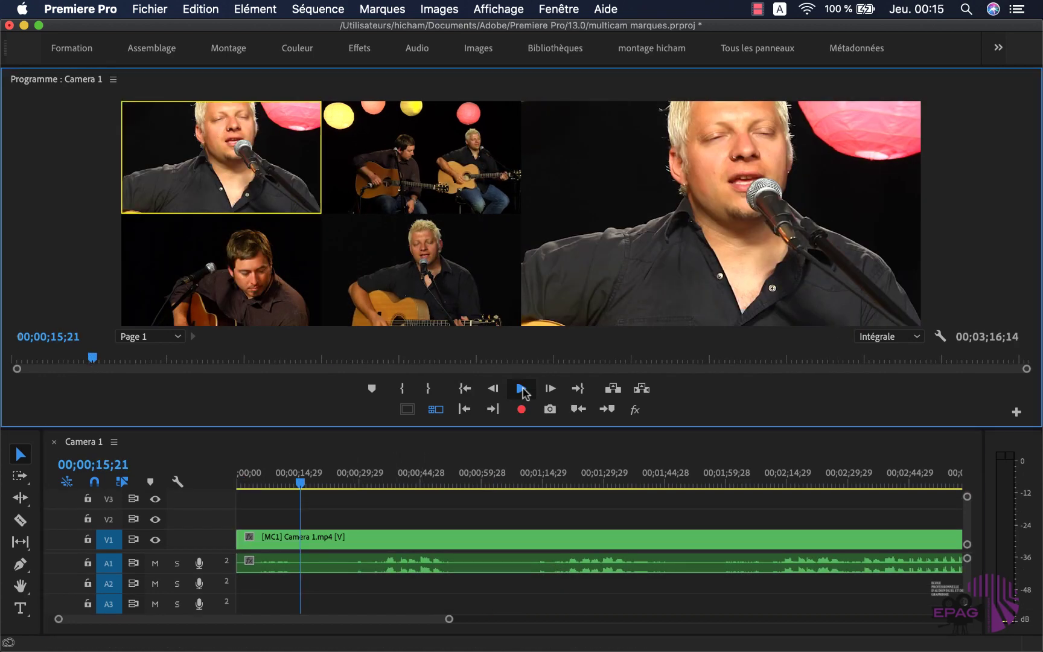
{"action": "left_click", "coordinate": [522, 389]}
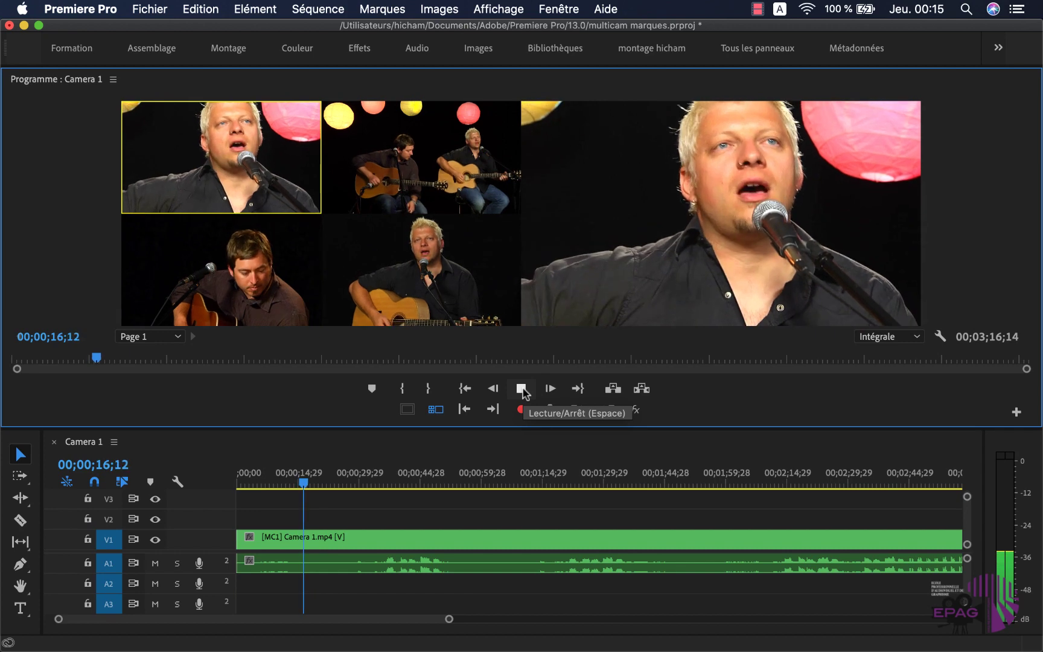
{"action": "left_click", "coordinate": [429, 282]}
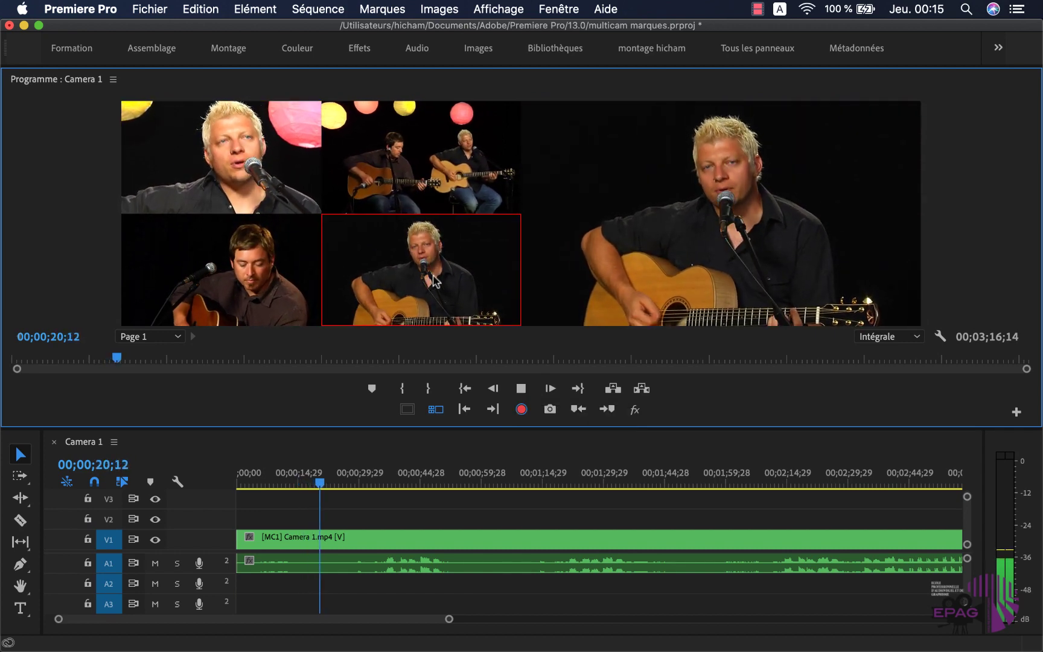
{"action": "left_click", "coordinate": [256, 176]}
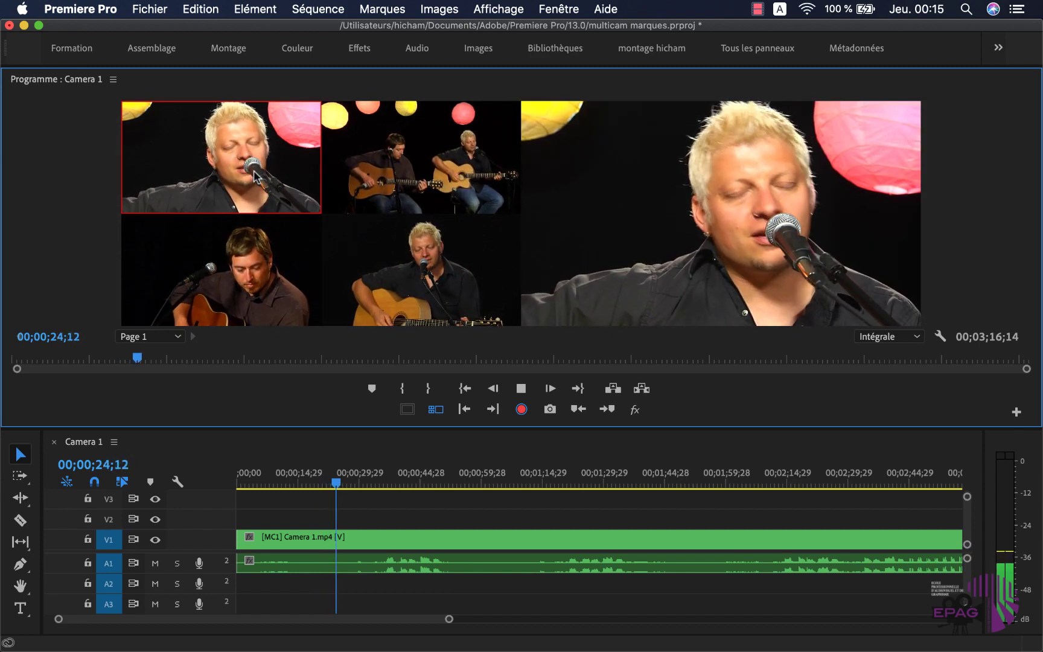
{"action": "left_click", "coordinate": [445, 166]}
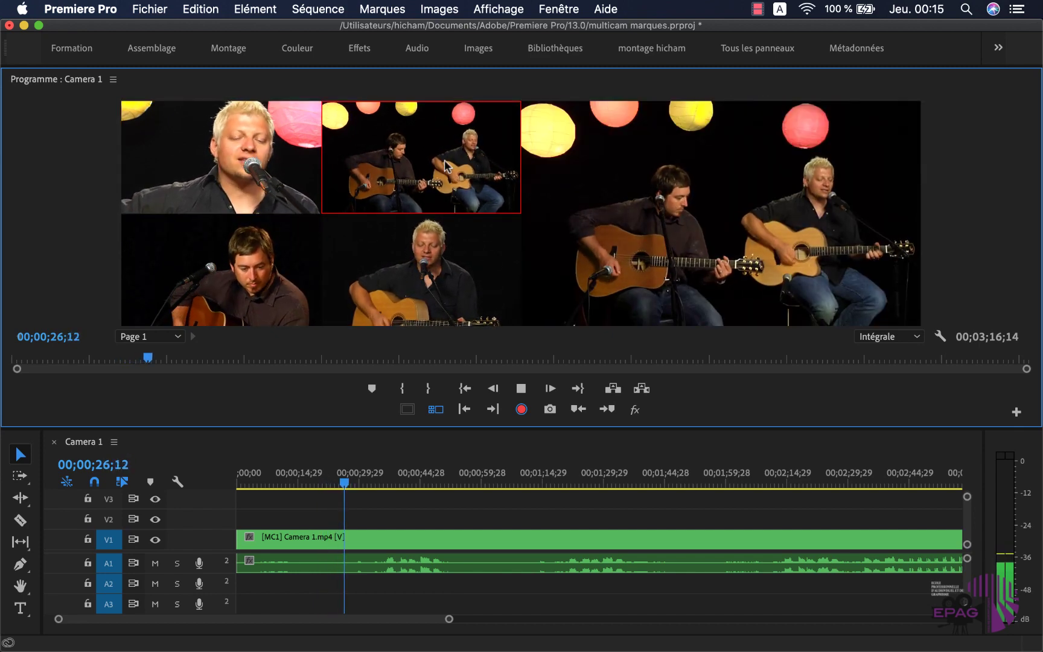
{"action": "left_click", "coordinate": [444, 265]}
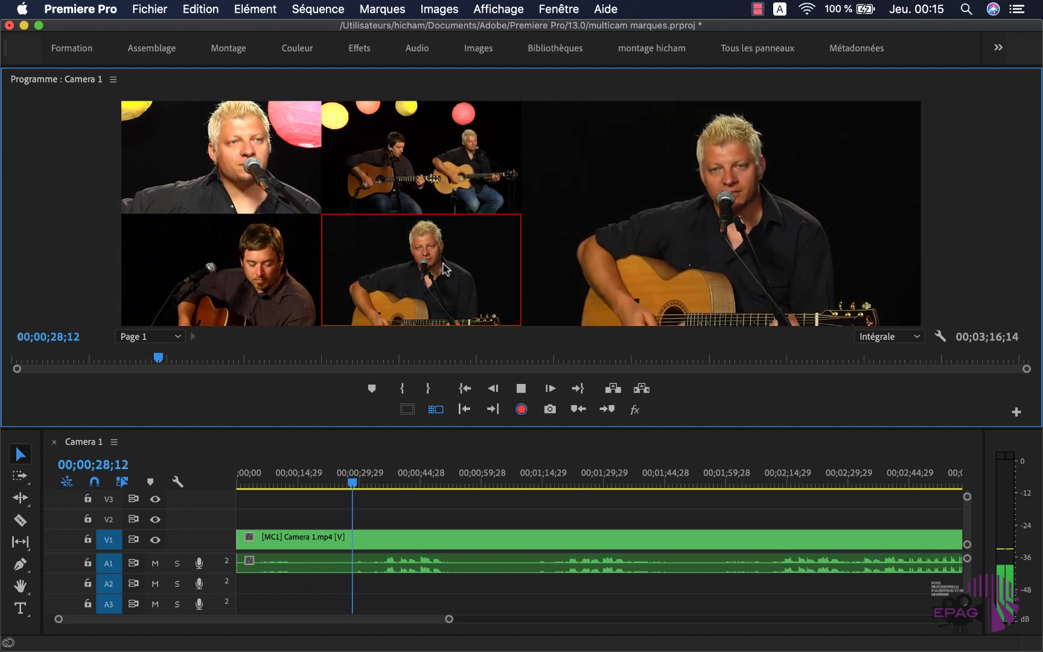
{"action": "left_click", "coordinate": [263, 189]}
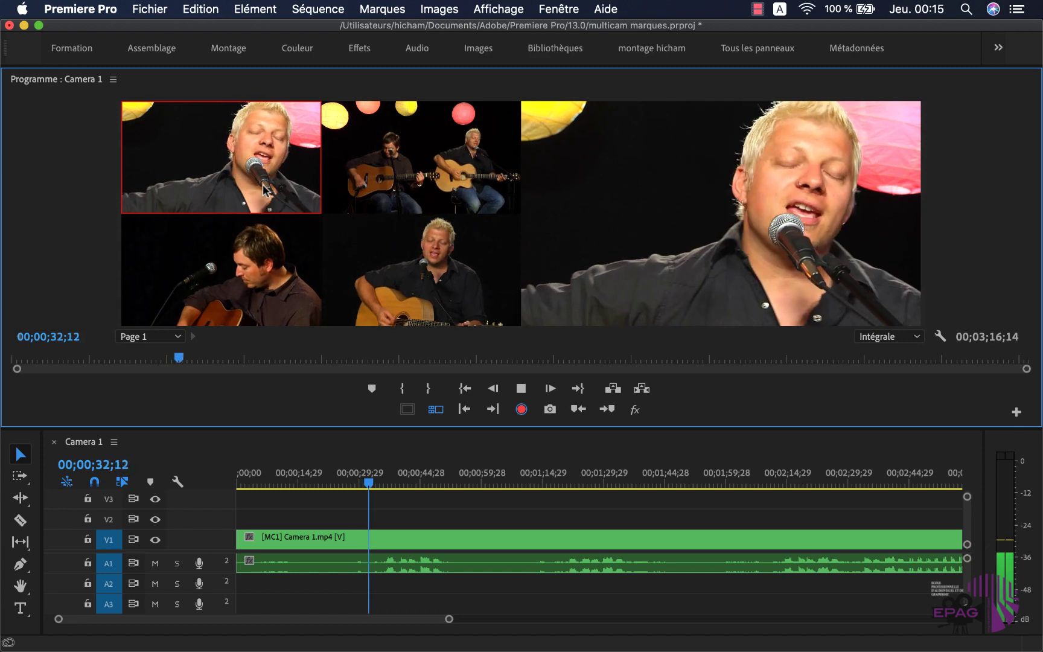
{"action": "left_click", "coordinate": [451, 169]}
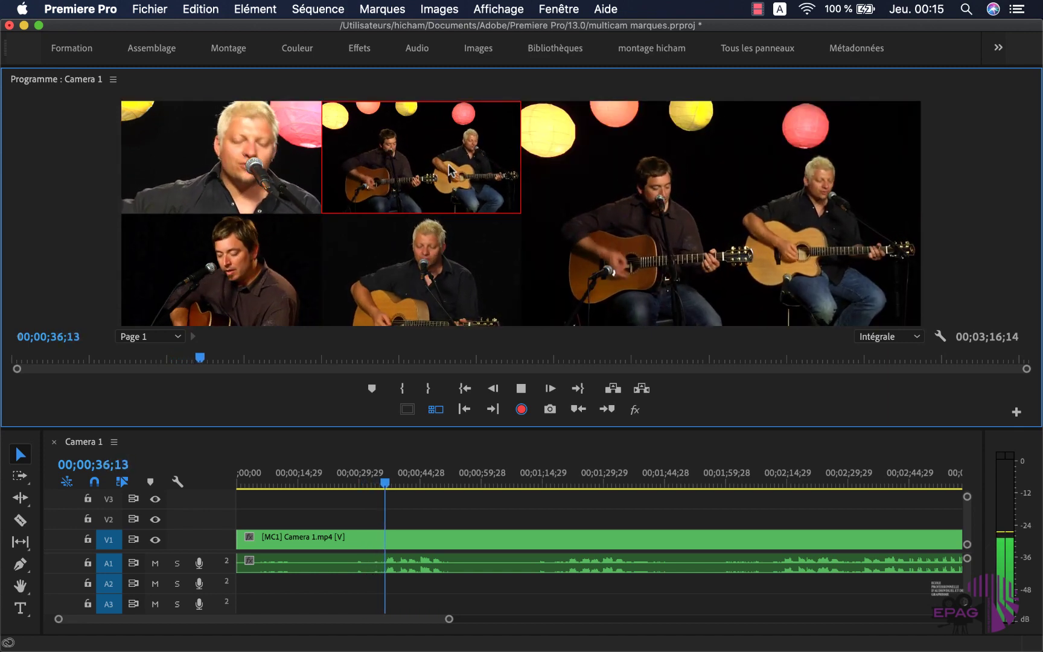
{"action": "left_click", "coordinate": [229, 280]}
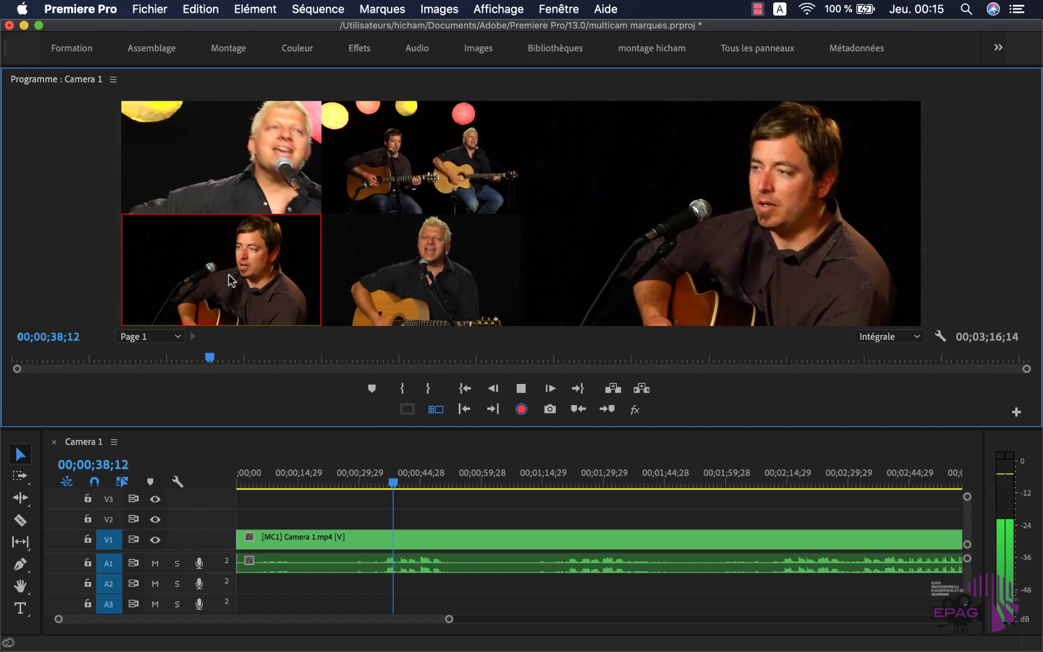
{"action": "left_click", "coordinate": [234, 192]}
{"action": "left_click", "coordinate": [422, 169]}
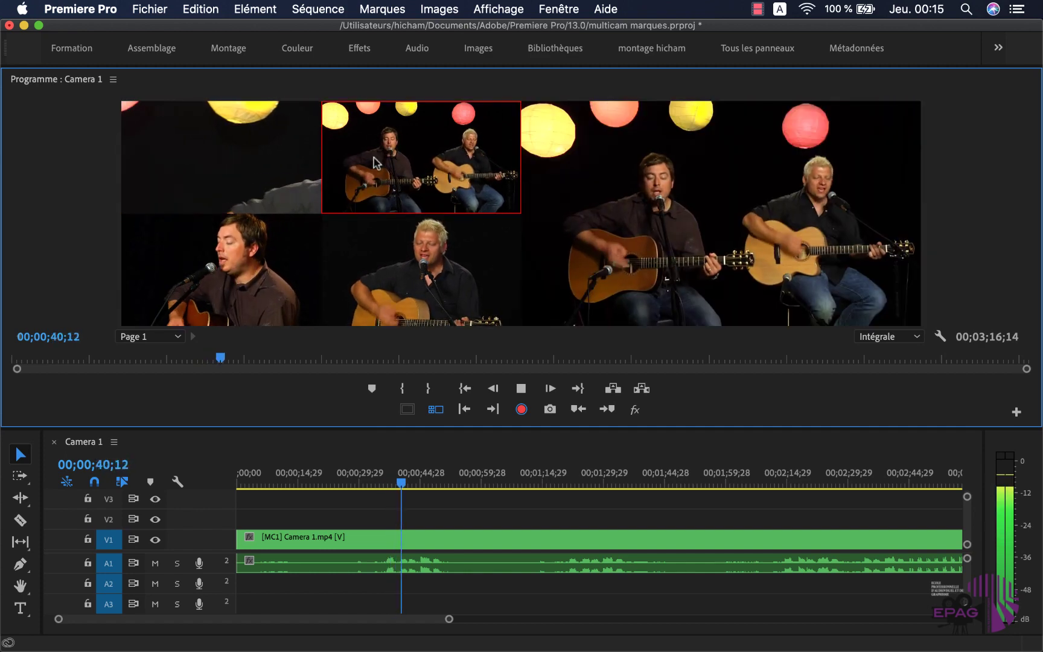
{"action": "left_click", "coordinate": [242, 303]}
{"action": "key", "text": "space"}
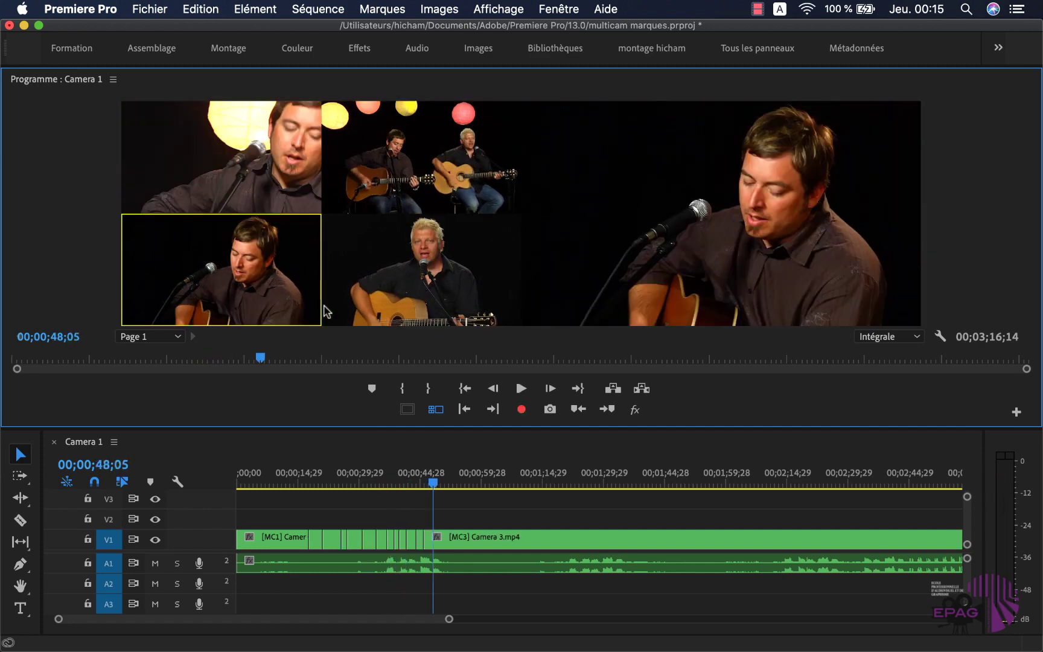
Step: Review the recorded camera cuts on the timeline and play them back from about 00;00;38;22
{"action": "left_click_drag", "start_coordinate": [362, 482], "coordinate": [400, 499]}
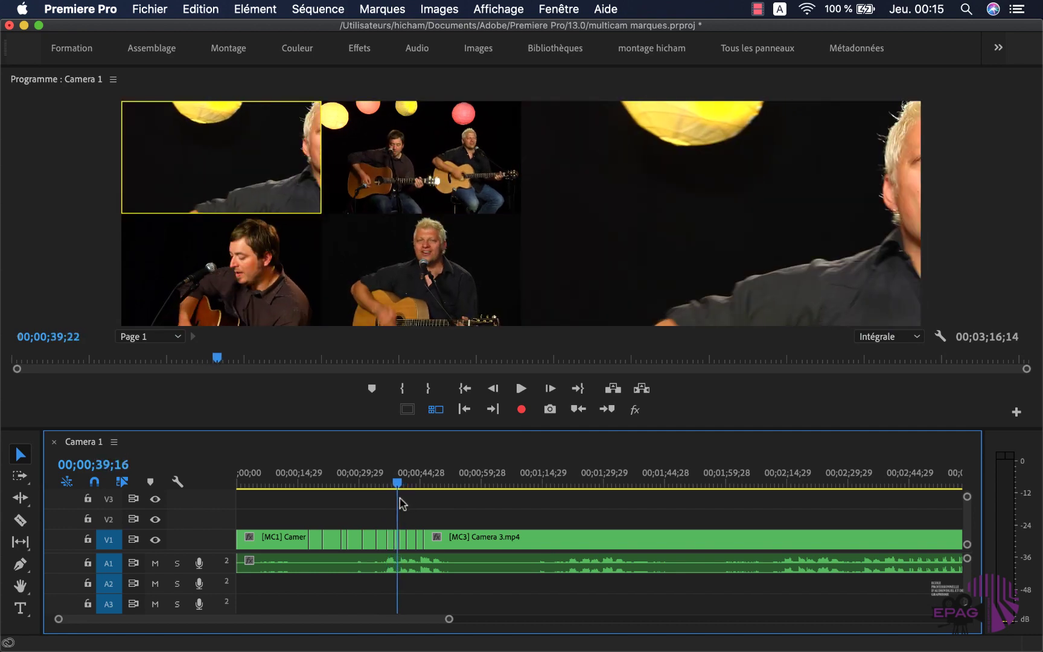
{"action": "left_click_drag", "start_coordinate": [448, 619], "coordinate": [313, 619]}
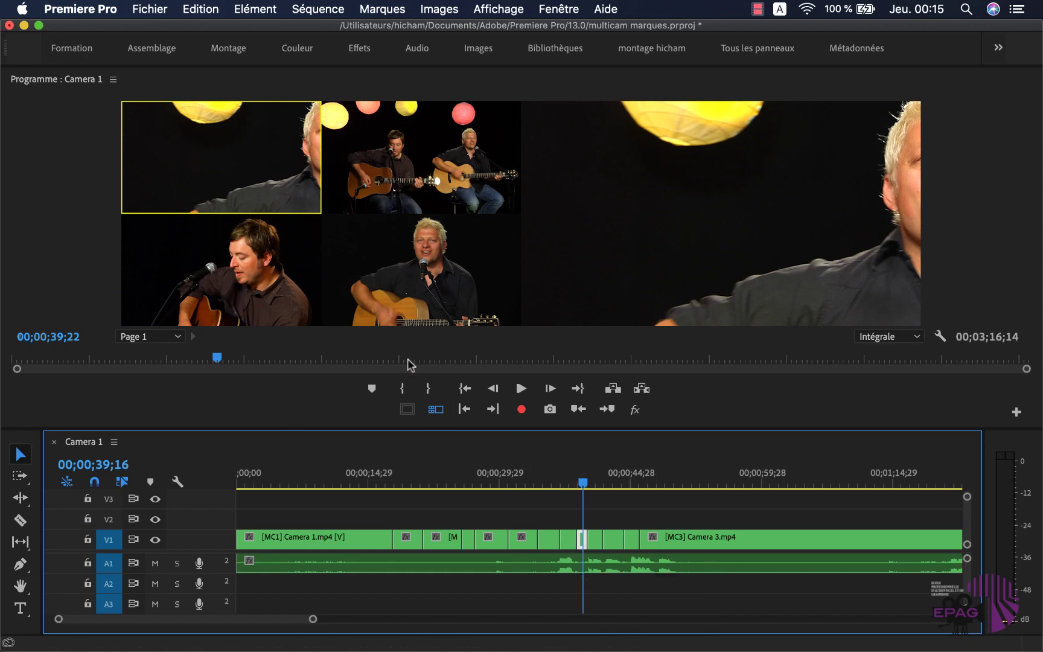
{"action": "left_click", "coordinate": [574, 476]}
{"action": "key", "text": "space"}
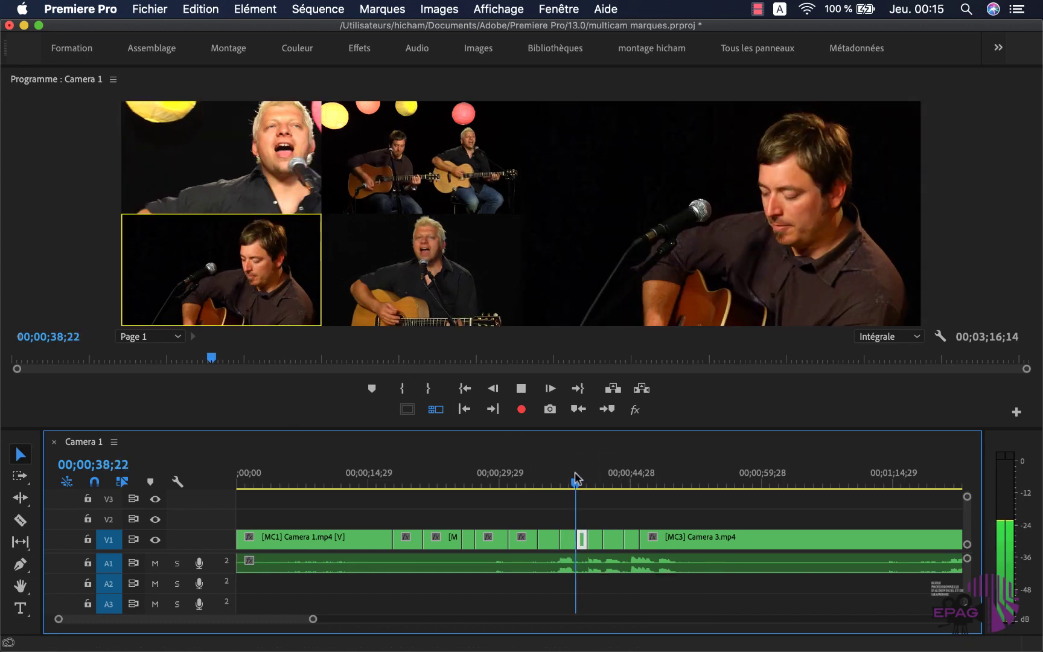
Step: Switch the multi-camera segment at 00;00;39;13 to the Camera 4 angle and scrub back through the cuts to 00;00;10;23
{"action": "key", "text": "1"}
{"action": "key", "text": "space"}
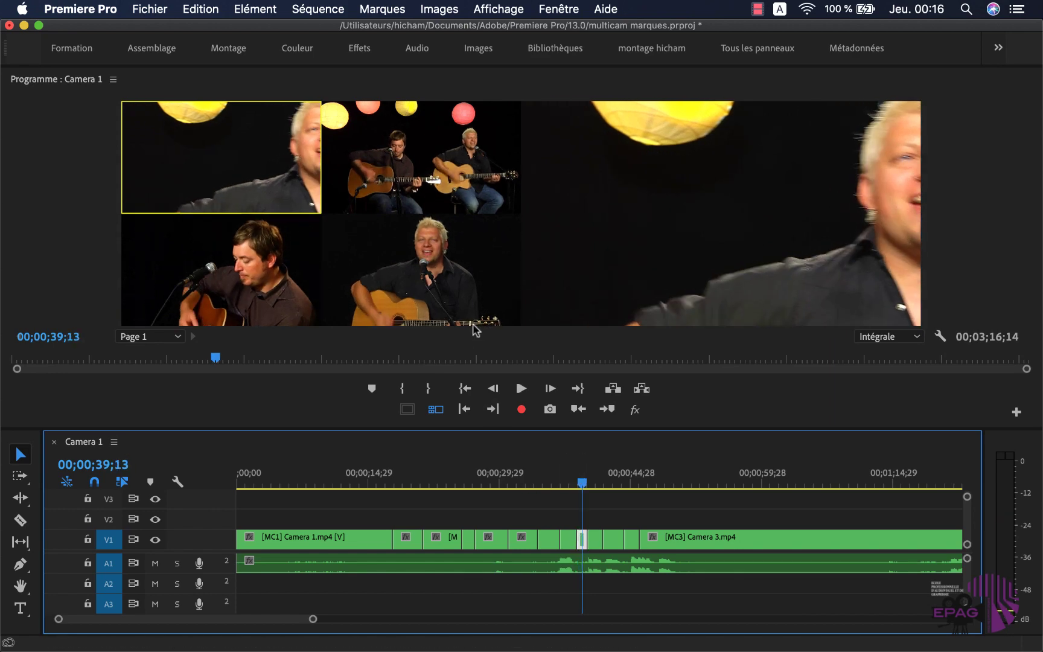
{"action": "left_click", "coordinate": [475, 307]}
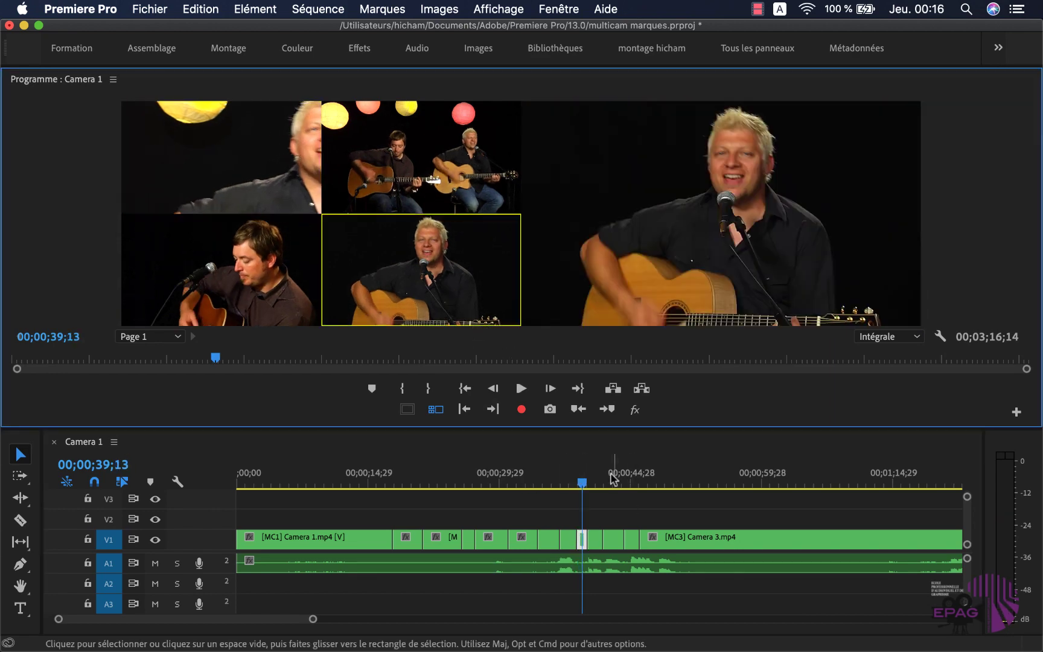
{"action": "left_click_drag", "start_coordinate": [582, 483], "coordinate": [659, 487]}
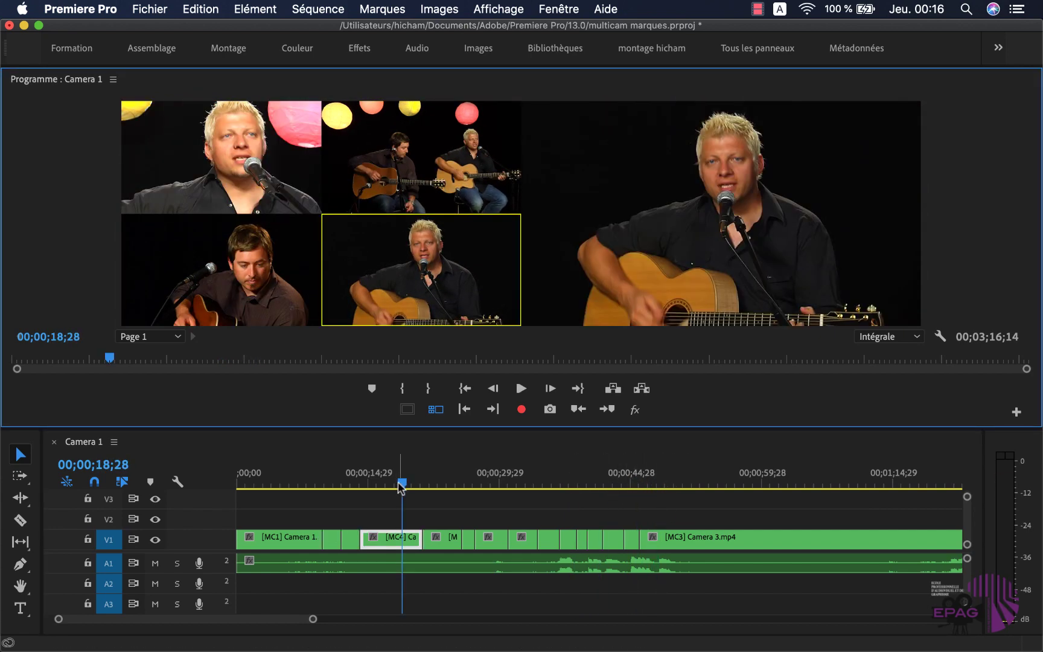
{"action": "left_click_drag", "start_coordinate": [400, 487], "coordinate": [331, 487]}
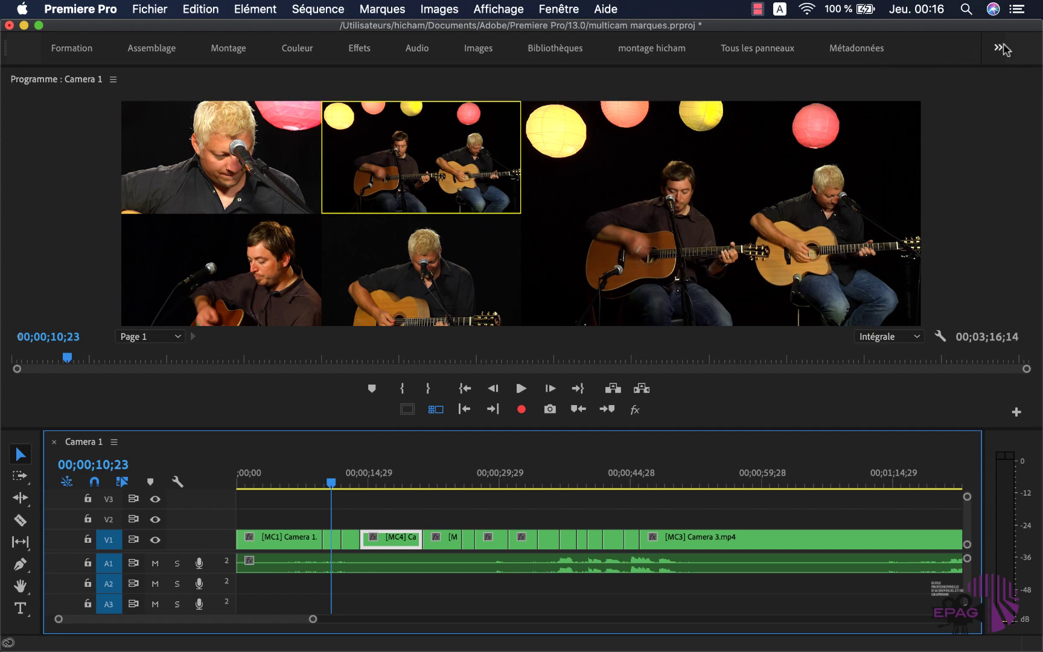
Step: Return to the full panel layout with the multi-camera view off and mark the multi-camera clip at 00;00;16;27 as the sync point
{"action": "key", "text": "grave"}
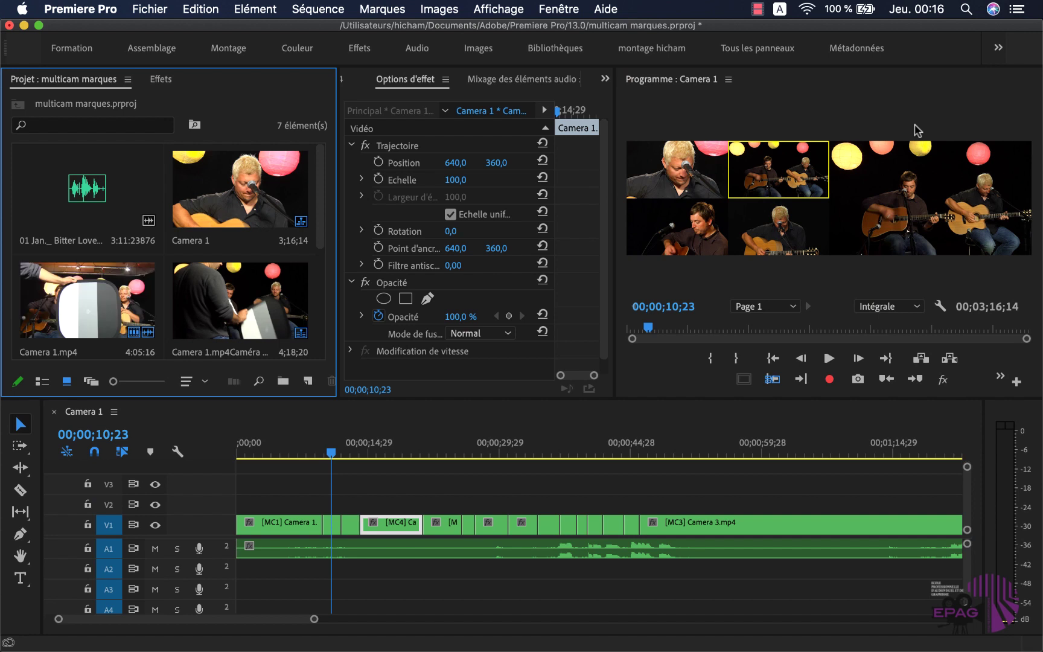
{"action": "left_click", "coordinate": [85, 199]}
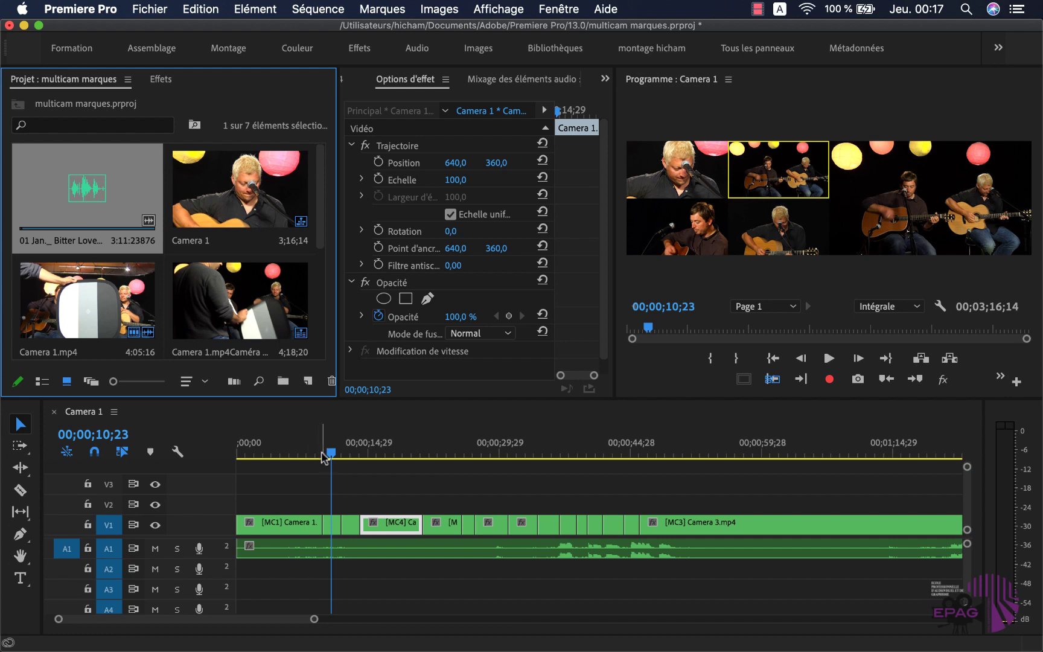
{"action": "left_click_drag", "start_coordinate": [330, 453], "coordinate": [371, 456]}
{"action": "key", "text": "shift+0"}
{"action": "key", "text": "space"}
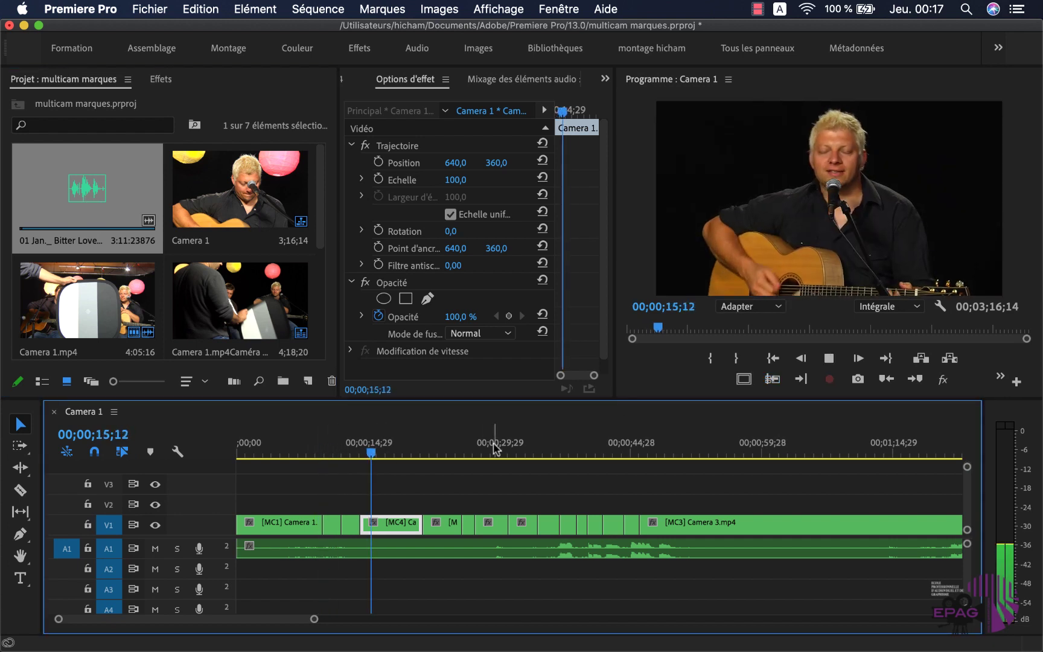
{"action": "key", "text": "space"}
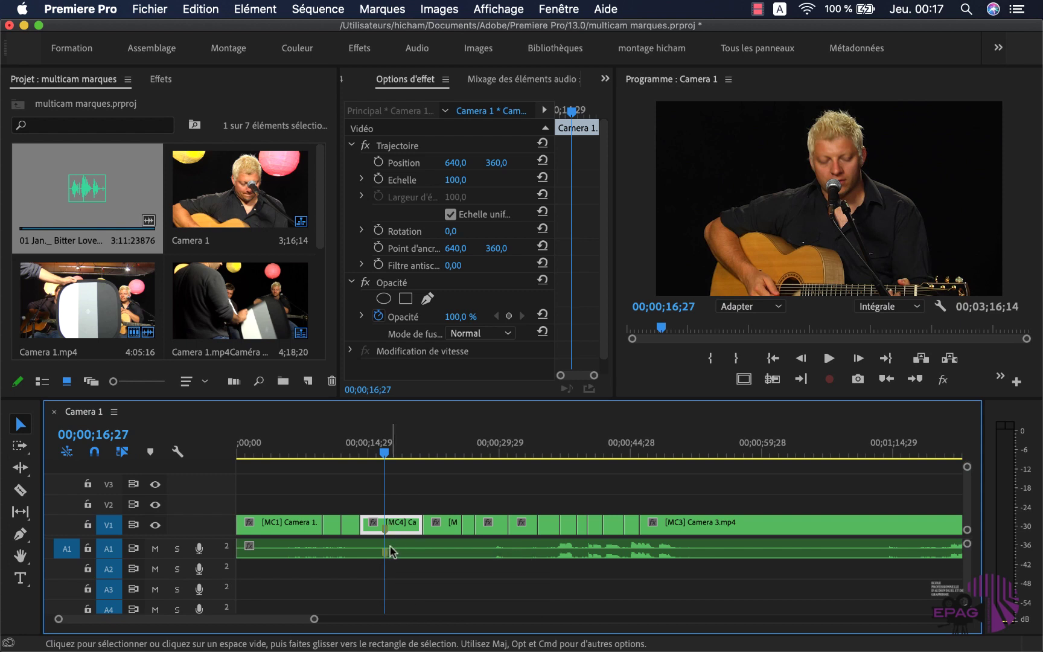
Step: Open 01 Jan._ Bitter Love.m4a in the Source monitor and play it to add a marker at 00:00:20:01
{"action": "double_click", "coordinate": [89, 204]}
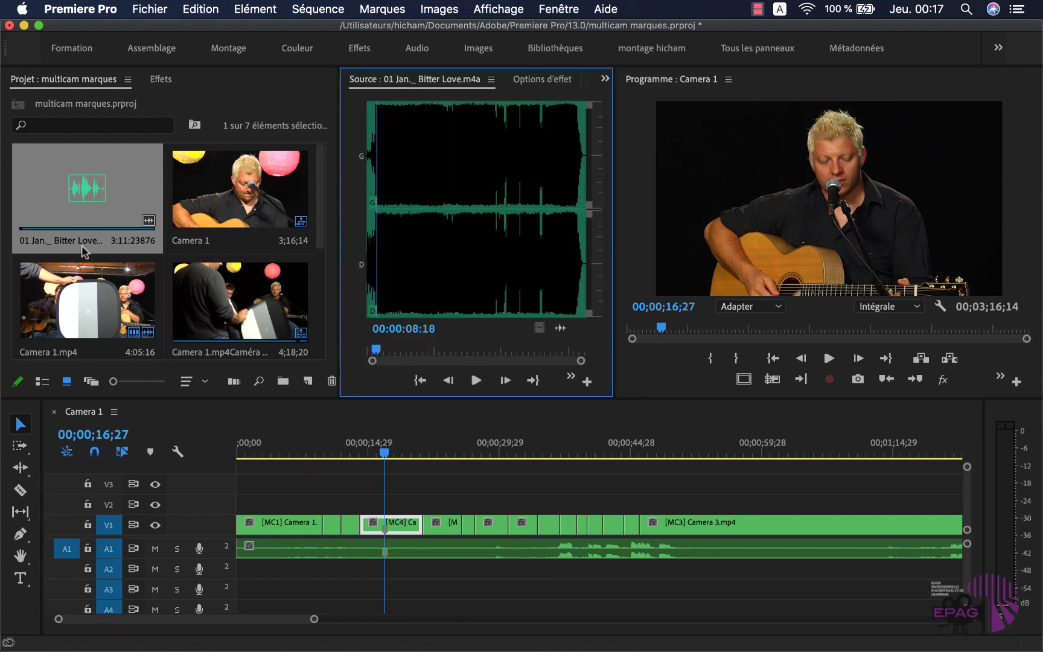
{"action": "left_click", "coordinate": [84, 189]}
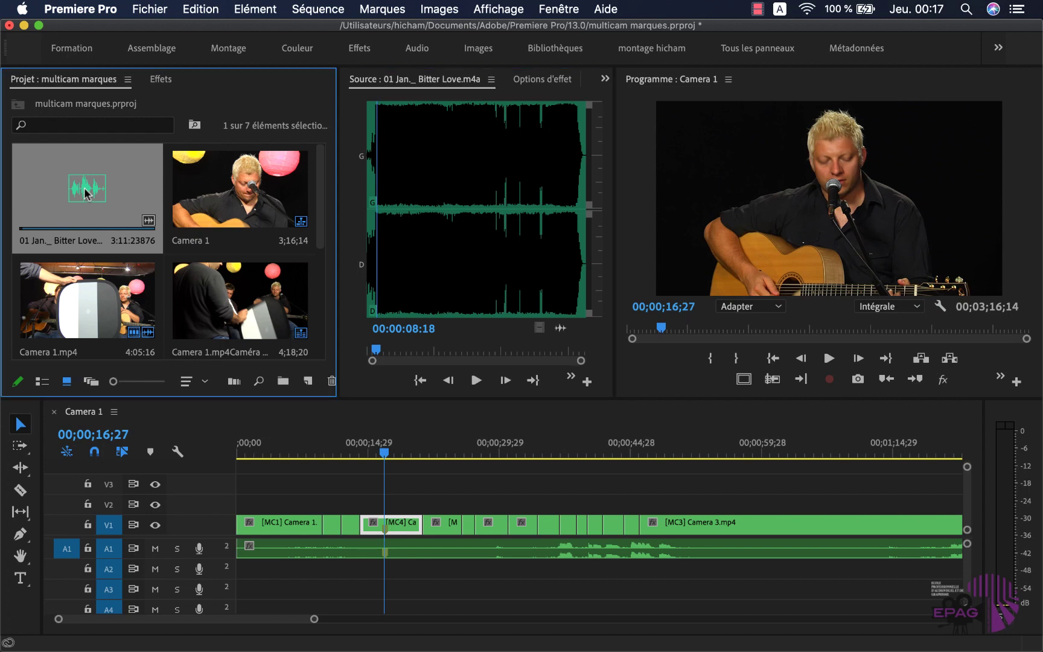
{"action": "left_click", "coordinate": [380, 355]}
{"action": "key", "text": "space"}
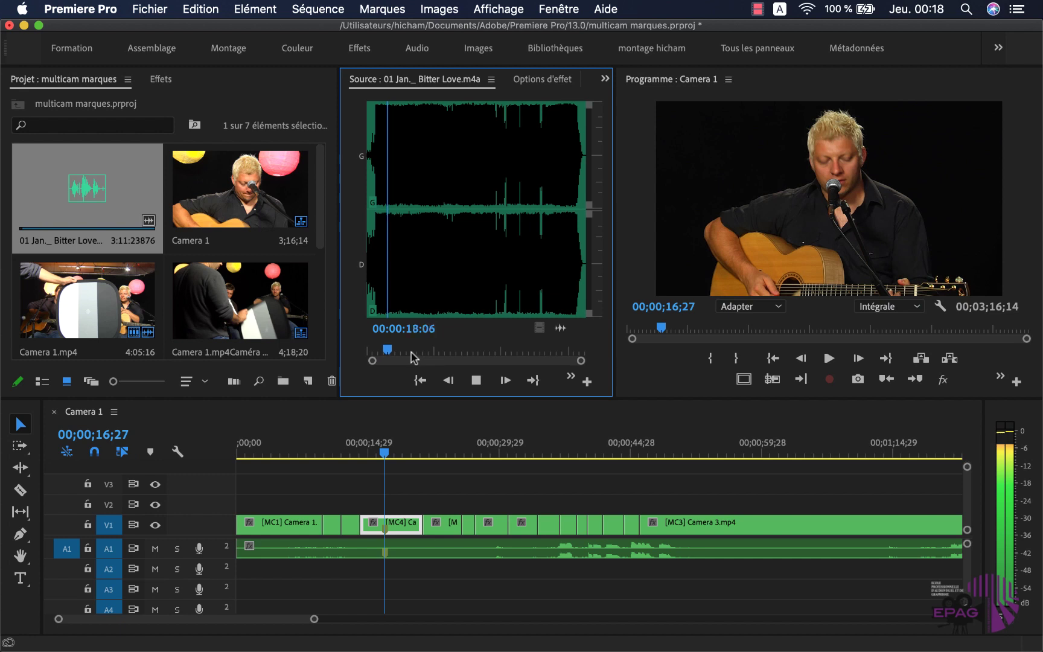
{"action": "key", "text": "space"}
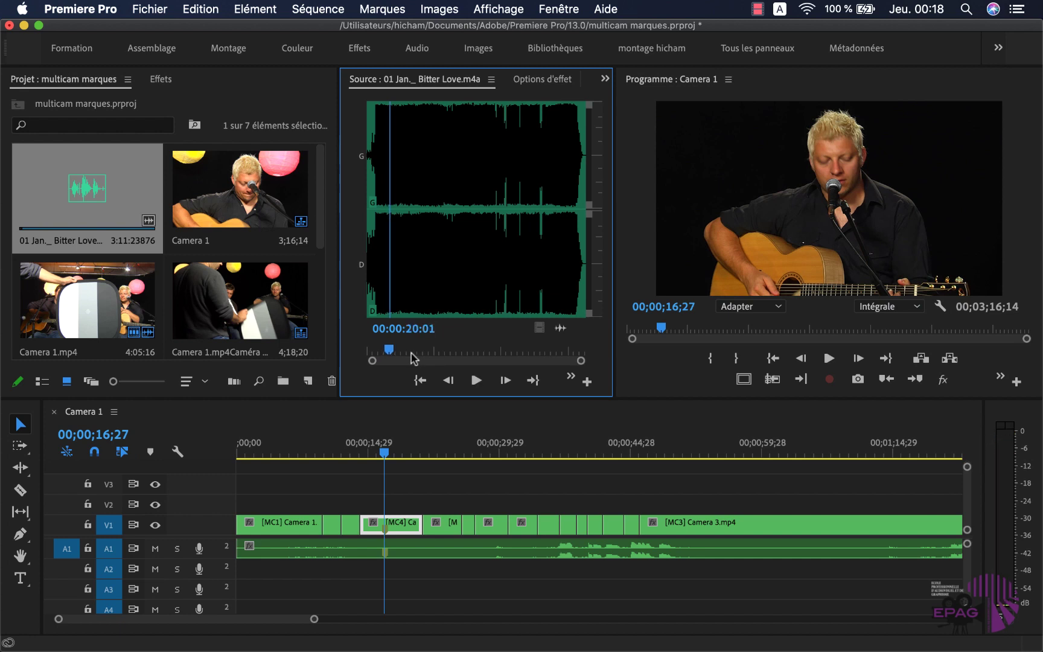
{"action": "key", "text": "m"}
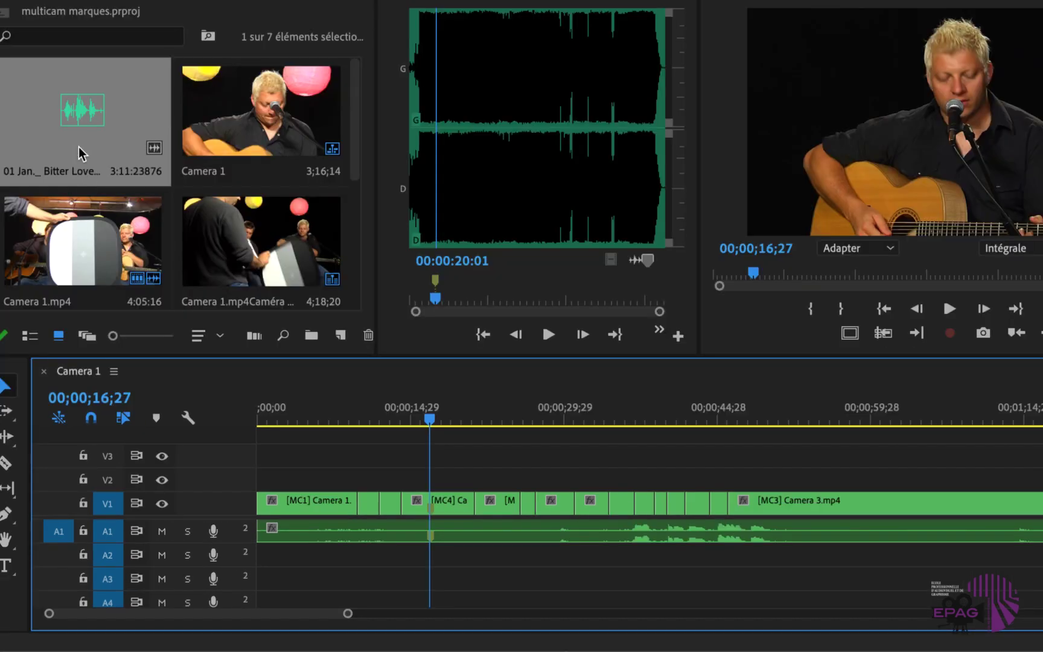
Step: Place the Bitter Love audio on track A2 and align its marker with the multi-camera clip's marker at 00;00;16;27
{"action": "left_click_drag", "start_coordinate": [130, 210], "coordinate": [581, 575]}
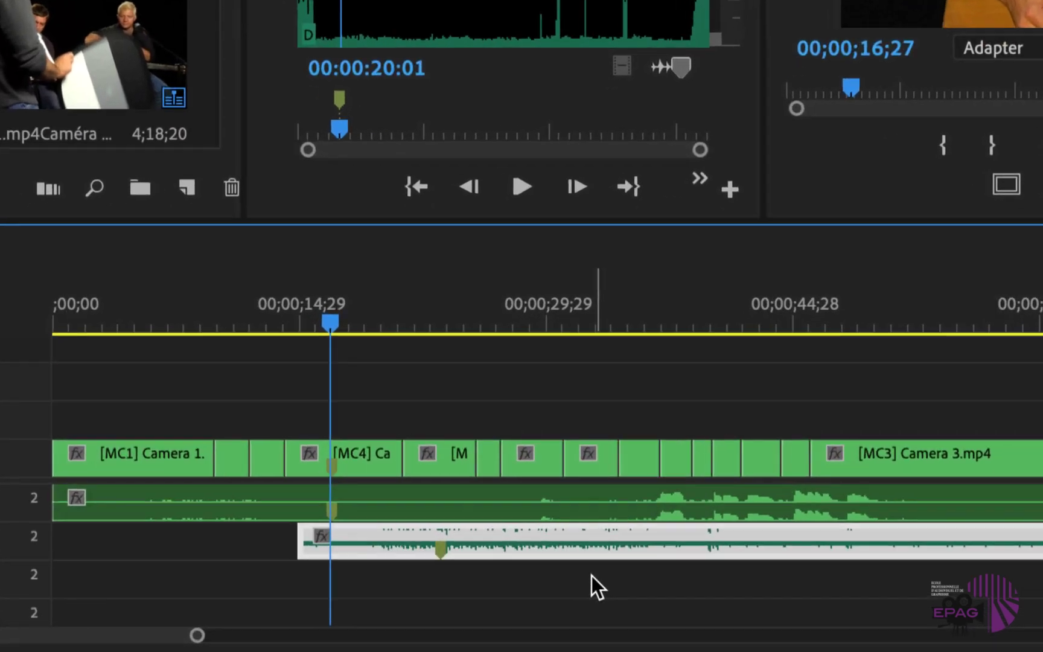
{"action": "left_click_drag", "start_coordinate": [549, 554], "coordinate": [467, 561]}
{"action": "left_click_drag", "start_coordinate": [462, 552], "coordinate": [384, 547]}
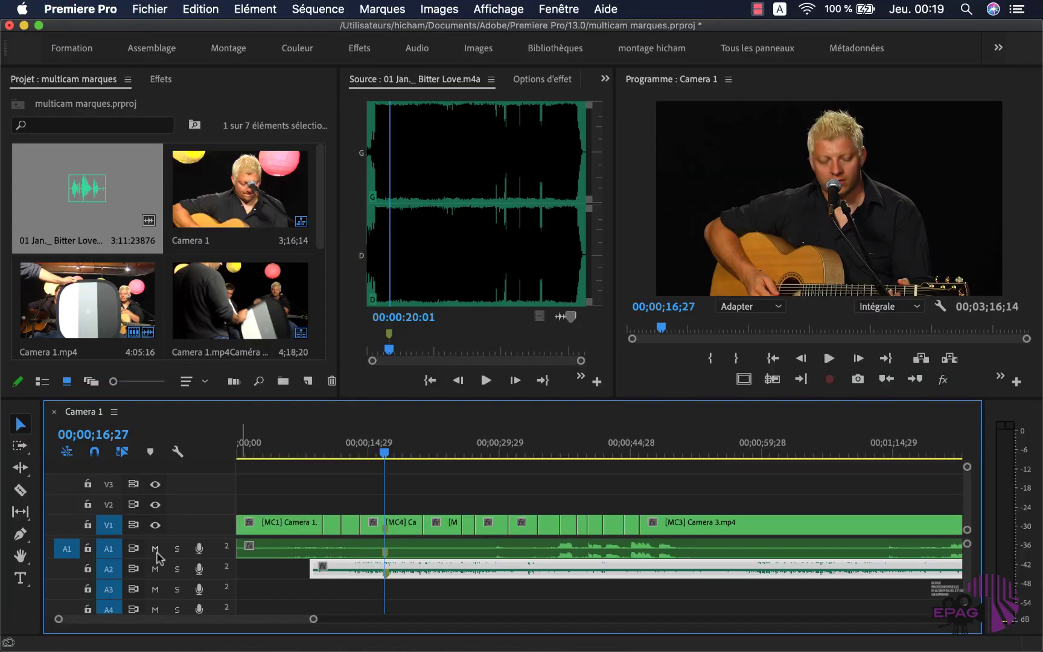
Step: Mute track A1 and extend the Bitter Love audio on A2 back to the start of the sequence
{"action": "left_click", "coordinate": [155, 548]}
{"action": "left_click", "coordinate": [374, 549]}
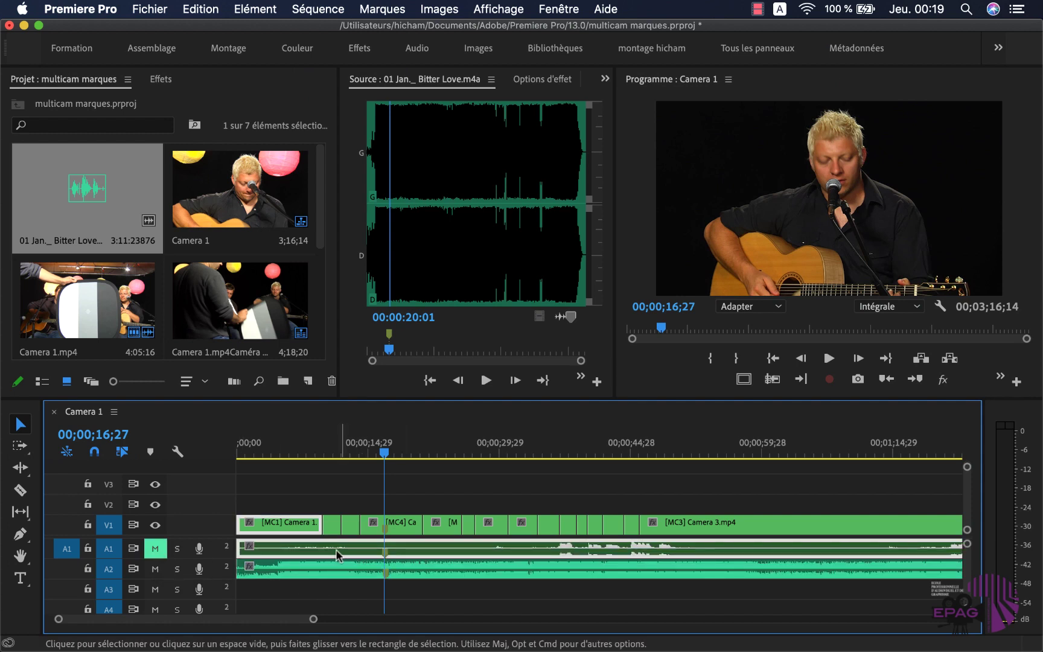
Step: Play the sequence from 00;00;13;28 to 00;00;27;10 to check the synchronisation of the replacement audio
{"action": "left_click", "coordinate": [360, 451]}
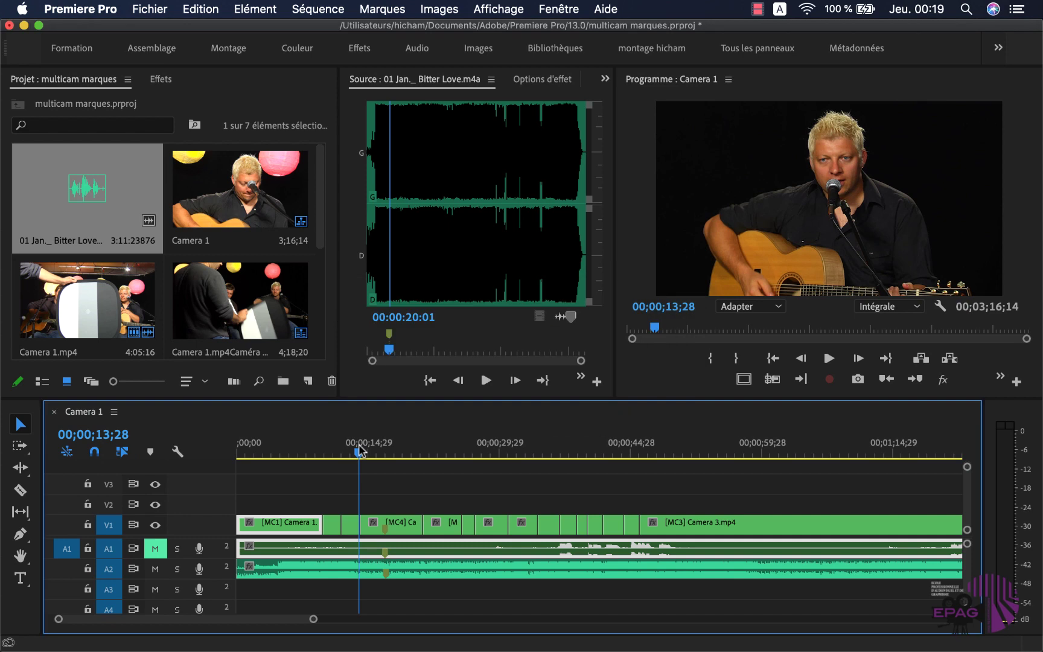
{"action": "key", "text": "space"}
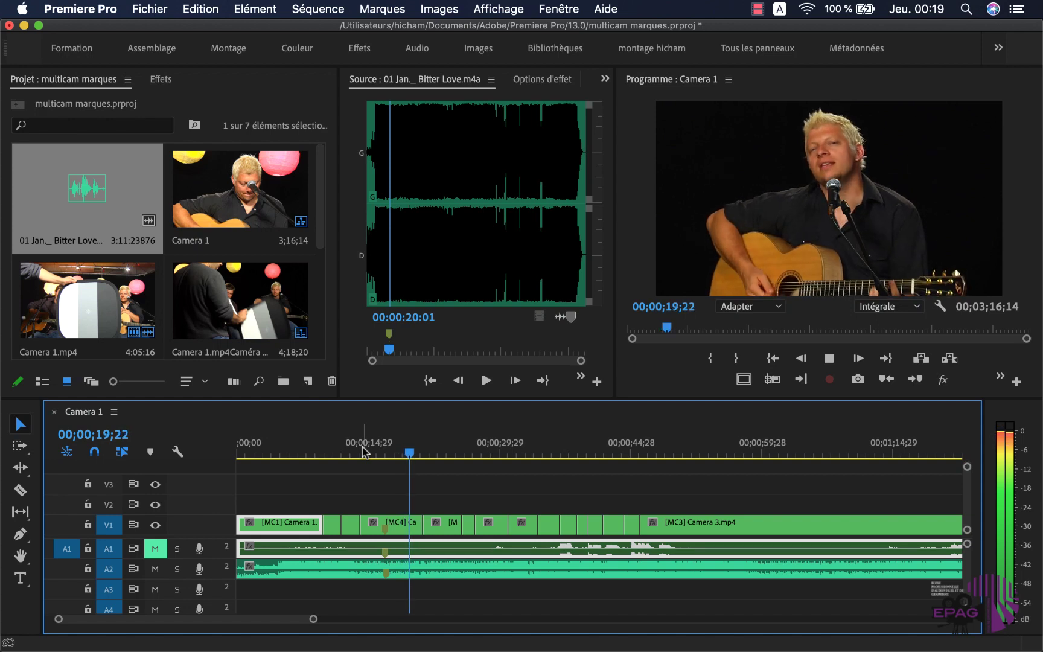
{"action": "key", "text": "space"}
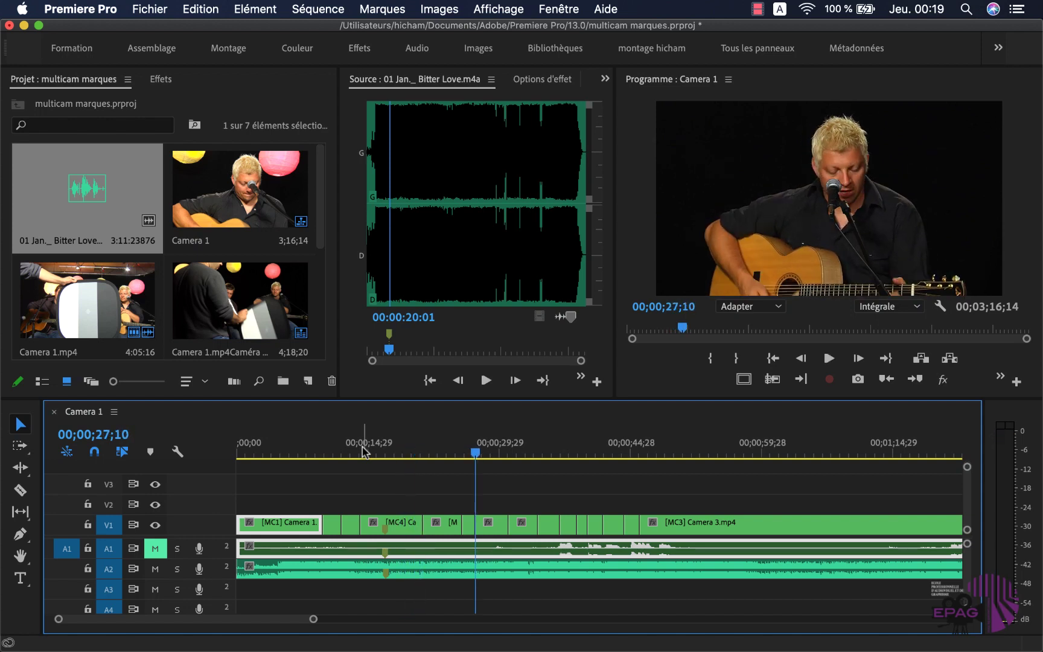